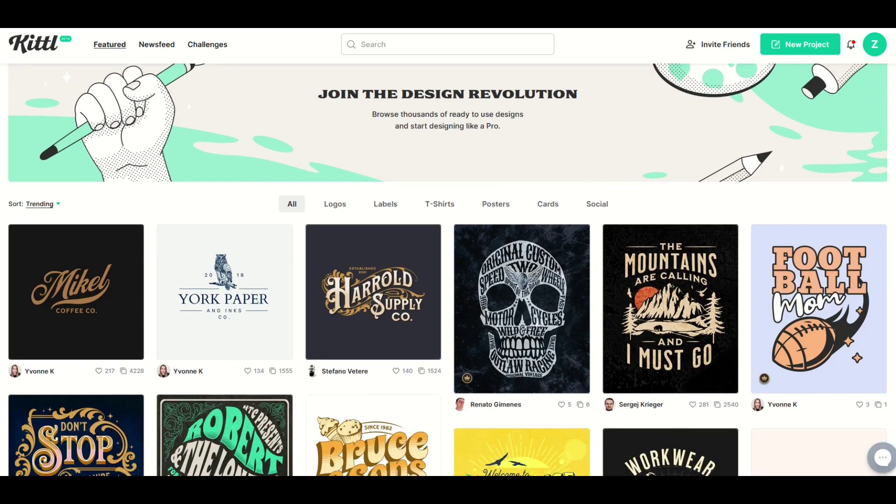
Browse the template gallery and view the LOVE WHO YOU design's details.
scroll(448, 269, down, 3)
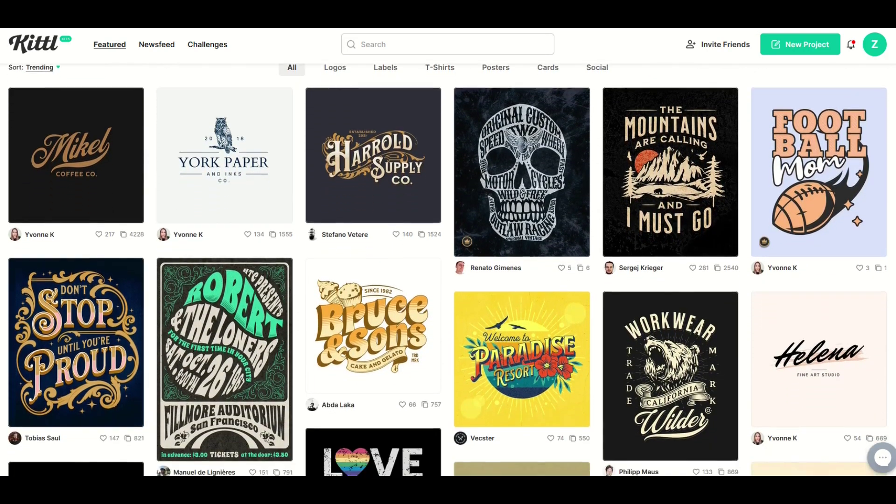
scroll(448, 270, down, 3)
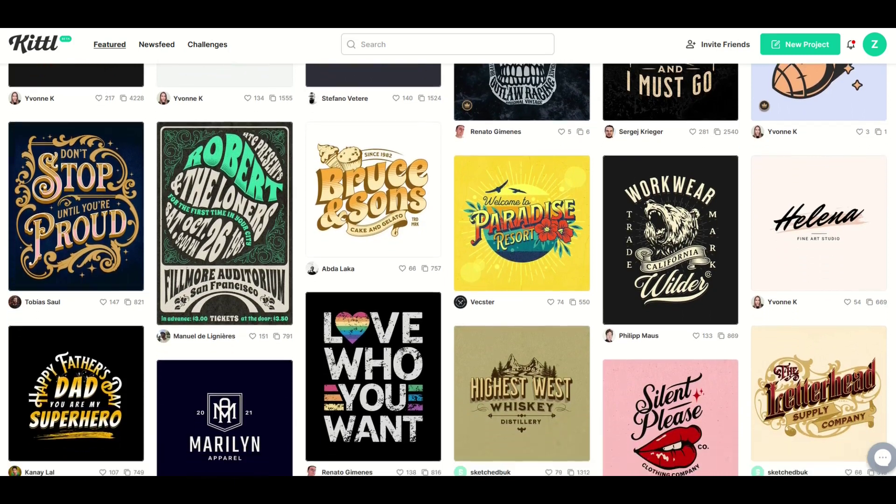
scroll(383, 270, down, 1)
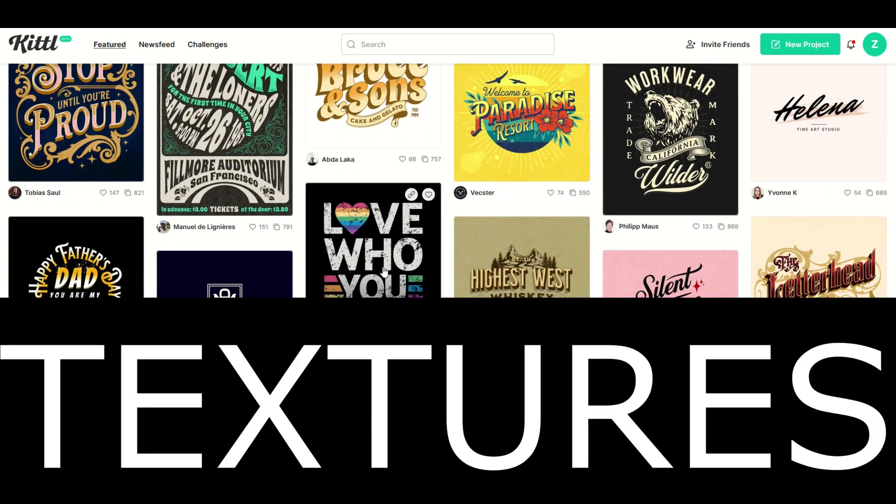
click(382, 270)
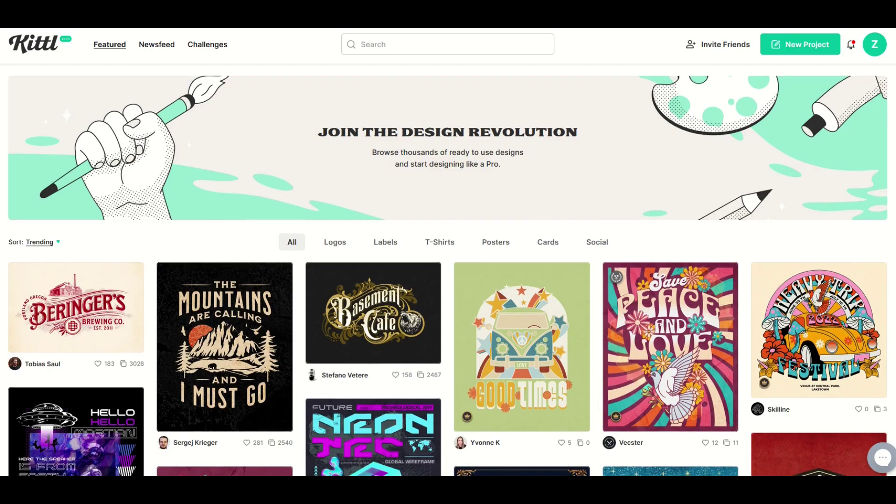
scroll(447, 273, down, 1)
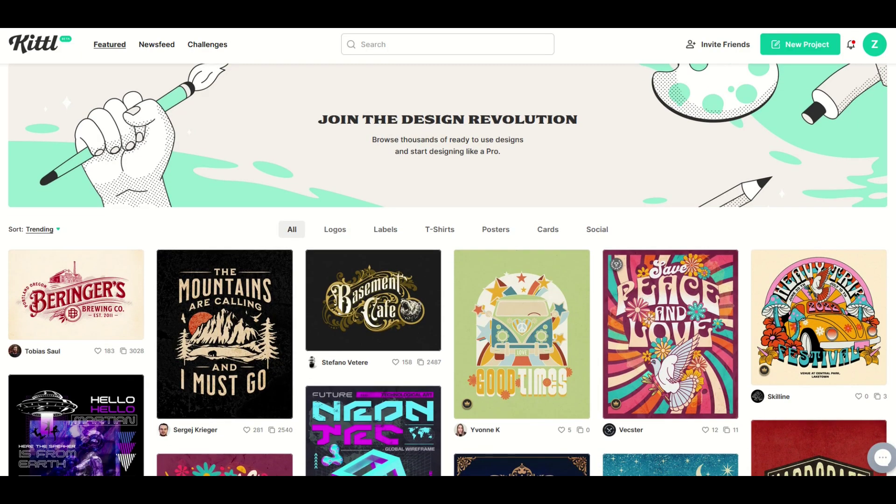
scroll(447, 273, down, 1)
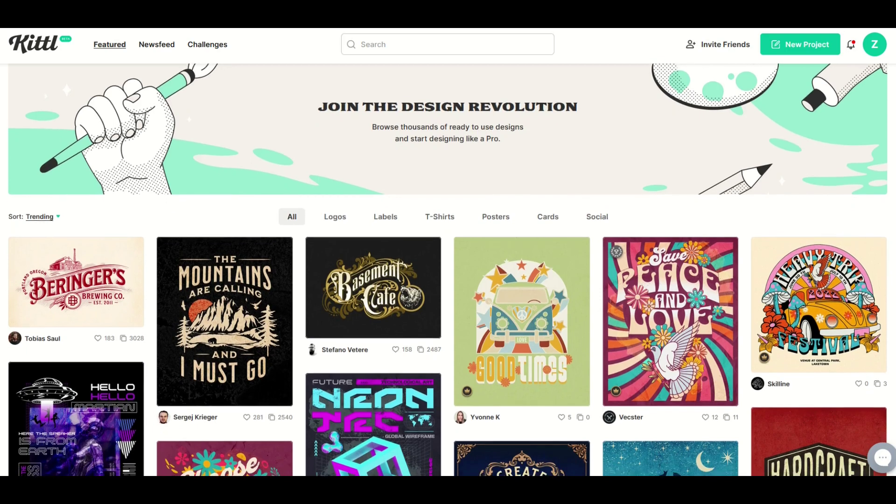
scroll(447, 269, down, 1)
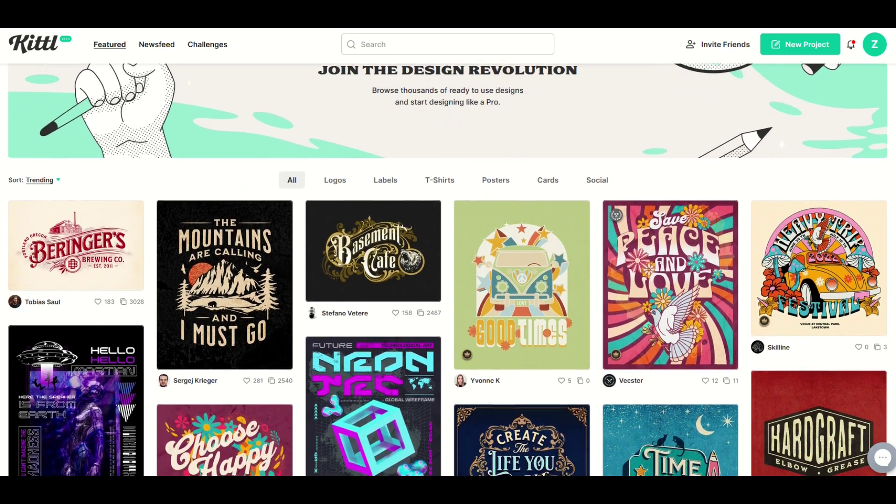
scroll(447, 269, down, 1)
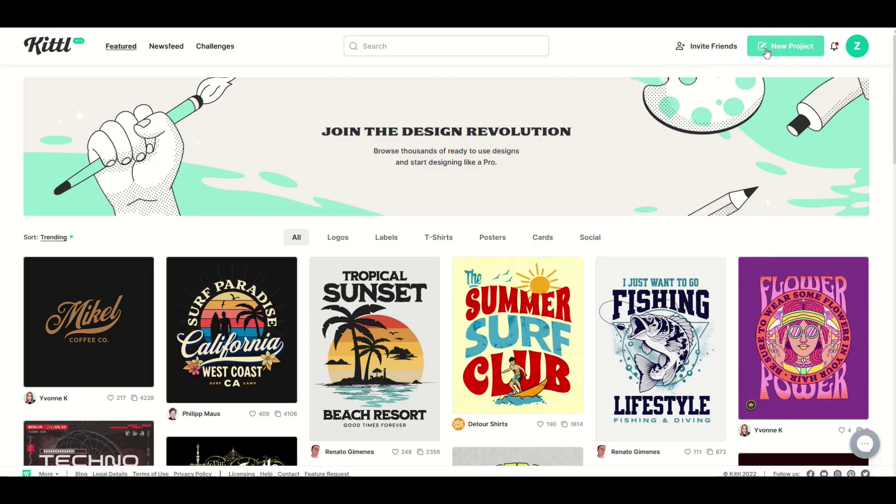
Start a new blank project and show all six Grunge textures under Abstract elements.
click(766, 52)
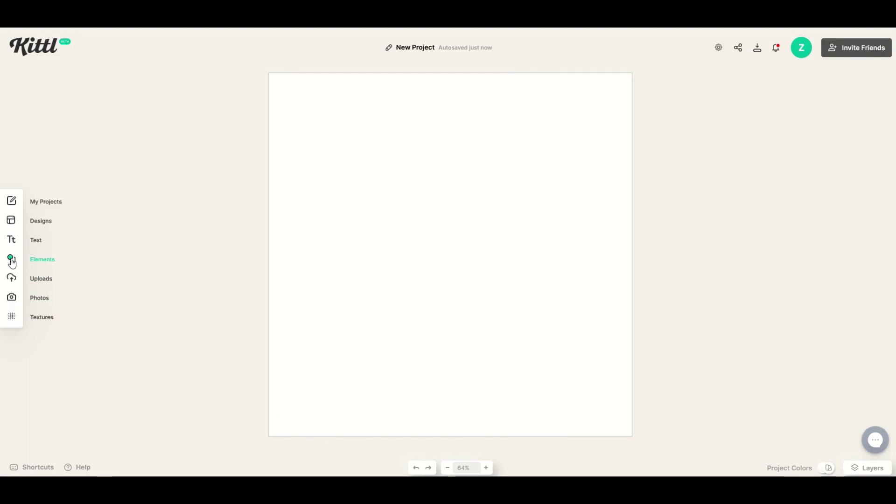
click(12, 264)
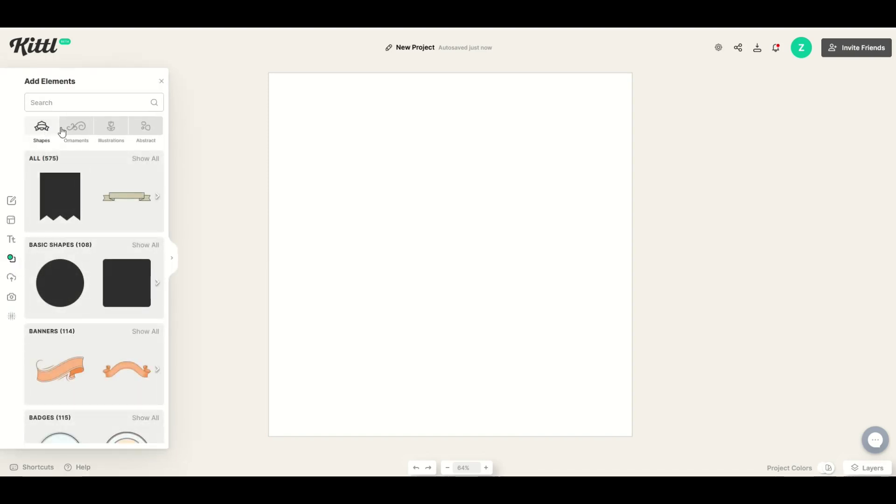
click(133, 133)
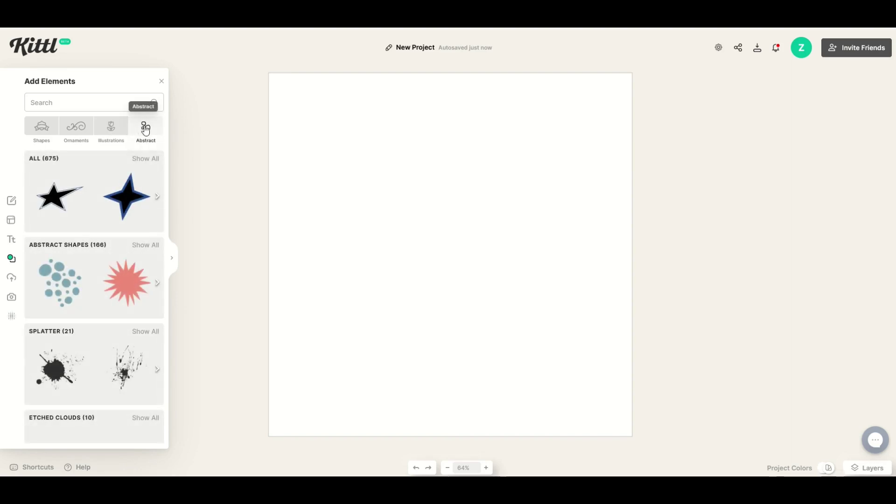
scroll(81, 182, down, 1)
scroll(80, 182, down, 5)
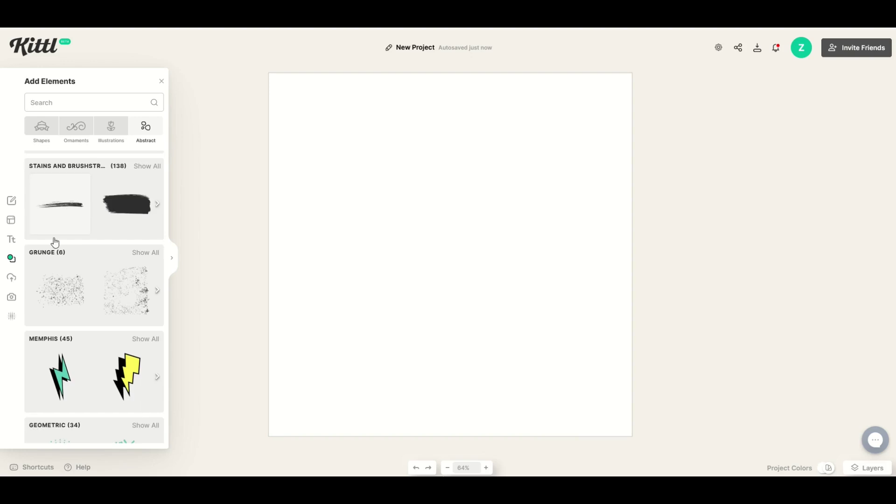
click(135, 253)
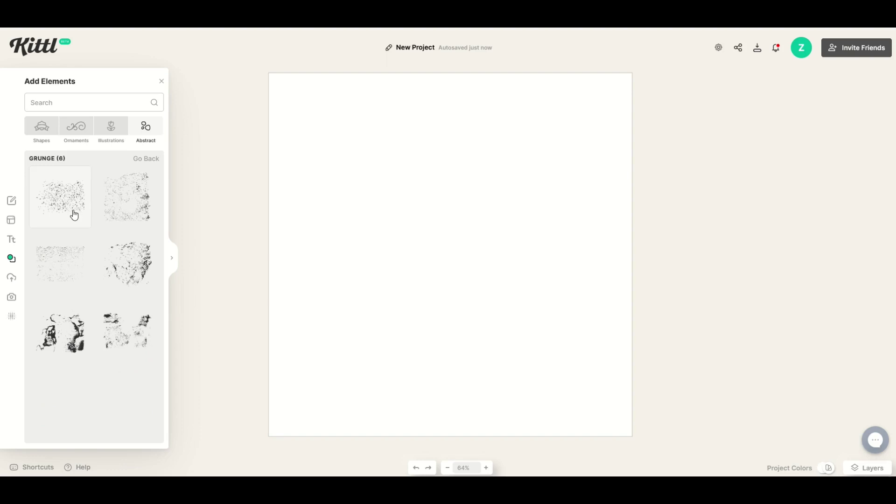
Add the second Grunge texture, move it left of centre, enlarge it and tilt it slightly.
click(114, 205)
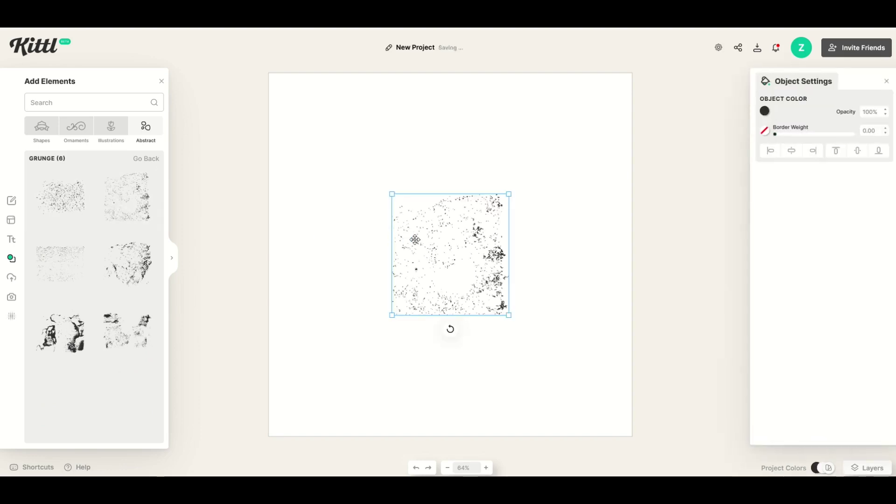
drag(428, 246, 371, 272)
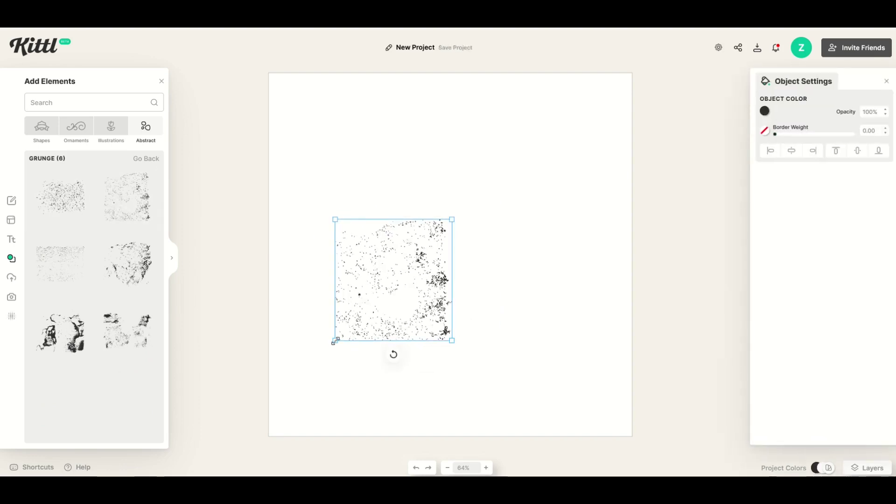
drag(335, 342, 301, 376)
drag(374, 386, 396, 384)
click(374, 382)
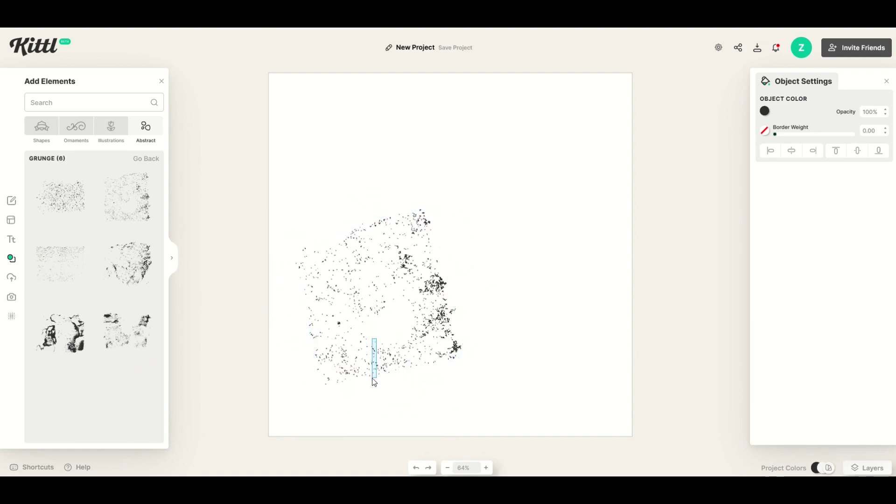
click(283, 208)
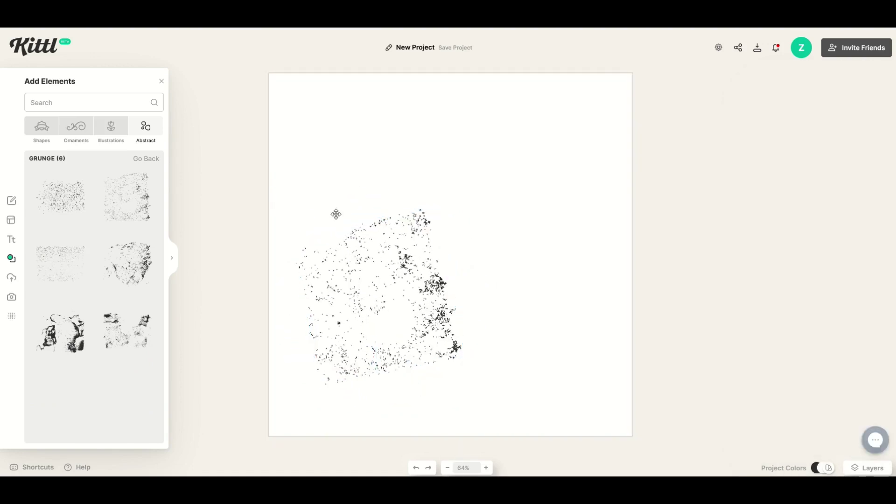
Set the canvas background colour to black.
click(324, 169)
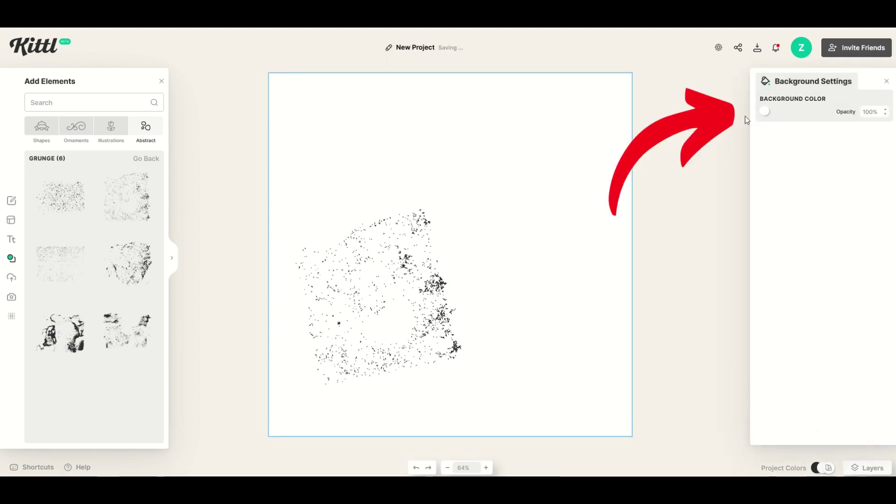
click(765, 112)
click(690, 167)
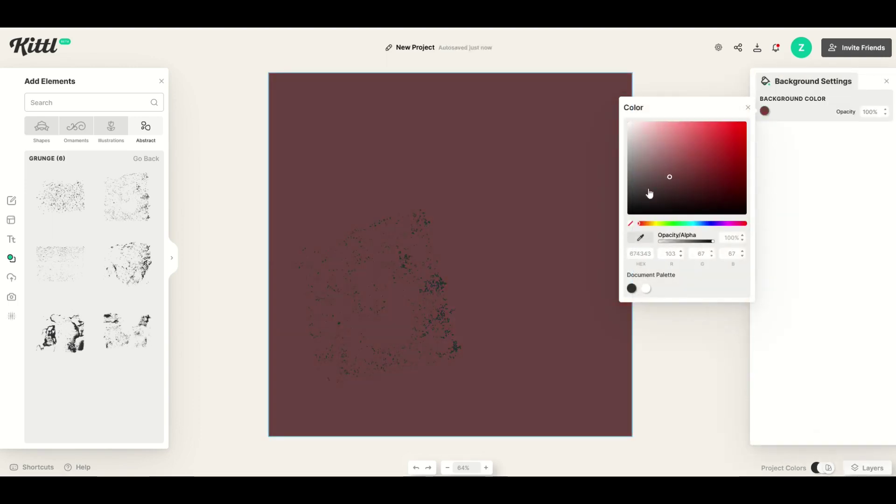
drag(649, 193, 604, 216)
click(600, 222)
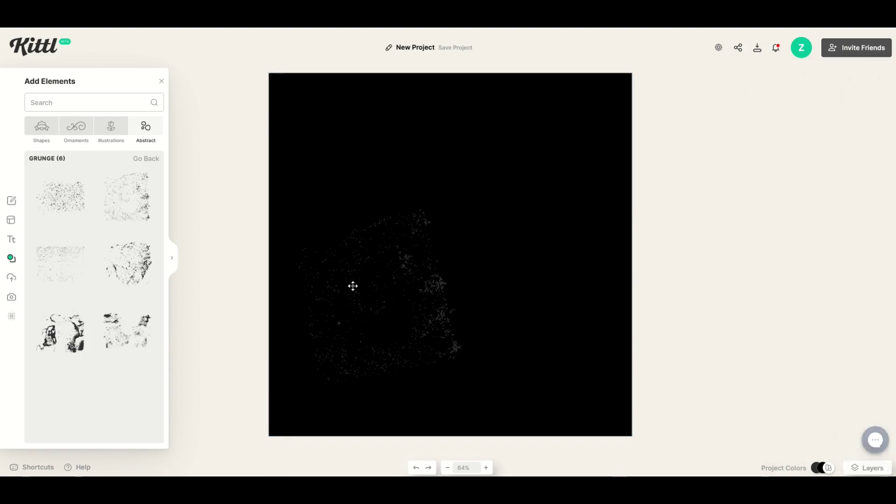
Recolour the grunge texture bright red (ff0000).
drag(353, 286, 361, 299)
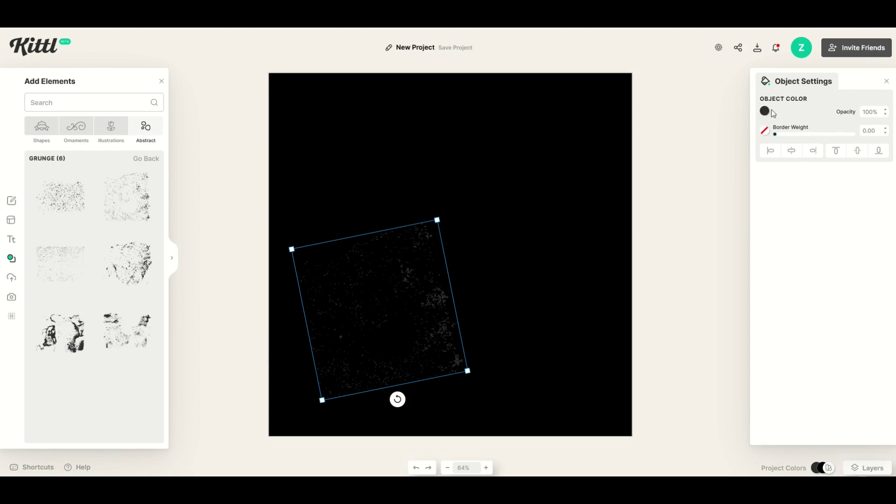
click(764, 111)
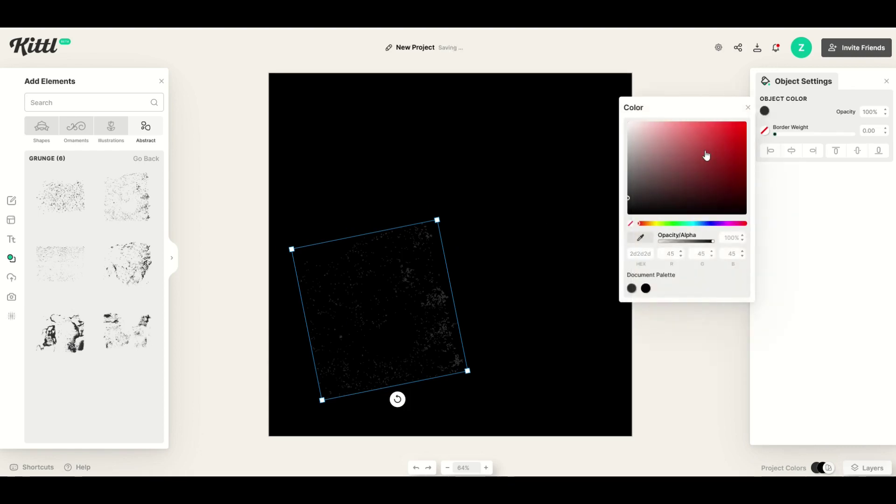
mouse_move(706, 154)
mouse_down()
mouse_move(616, 129)
mouse_move(610, 114)
mouse_move(587, 184)
mouse_move(580, 170)
mouse_move(664, 168)
mouse_move(752, 123)
mouse_move(696, 148)
mouse_up()
Copy and paste the red grunge texture, placing the rotated copy at the top-right.
click(263, 235)
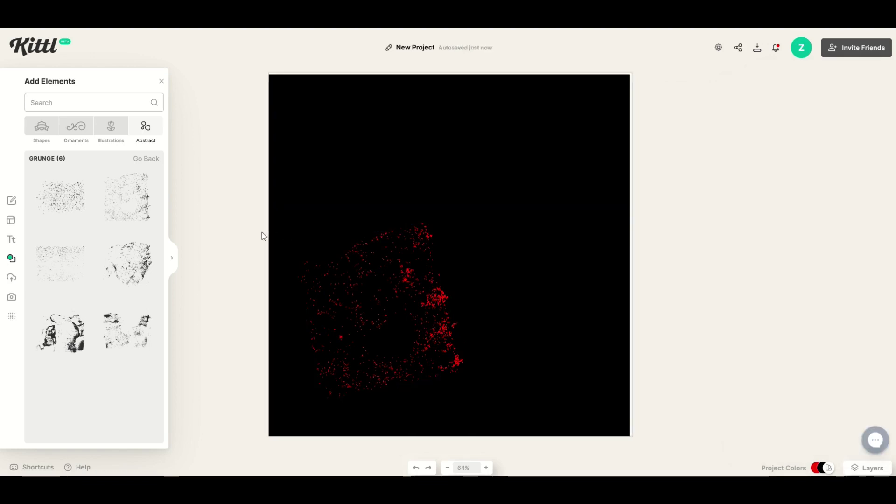
click(370, 289)
click(372, 279)
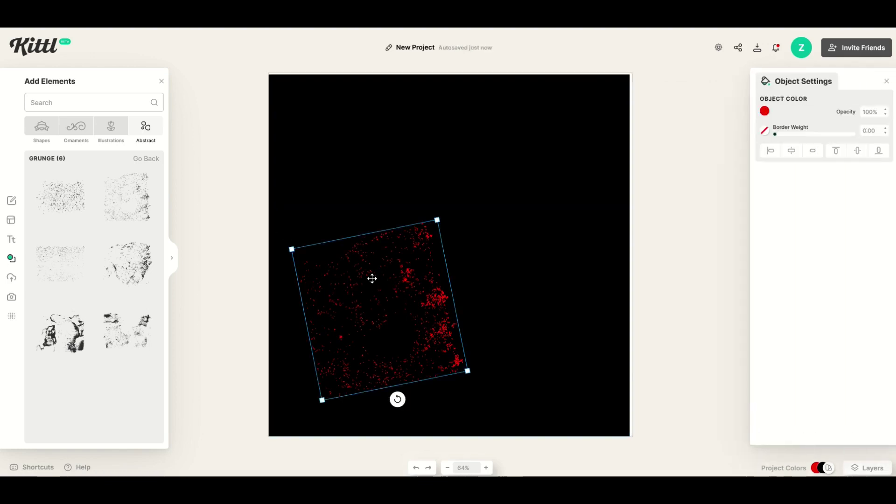
right_click(366, 277)
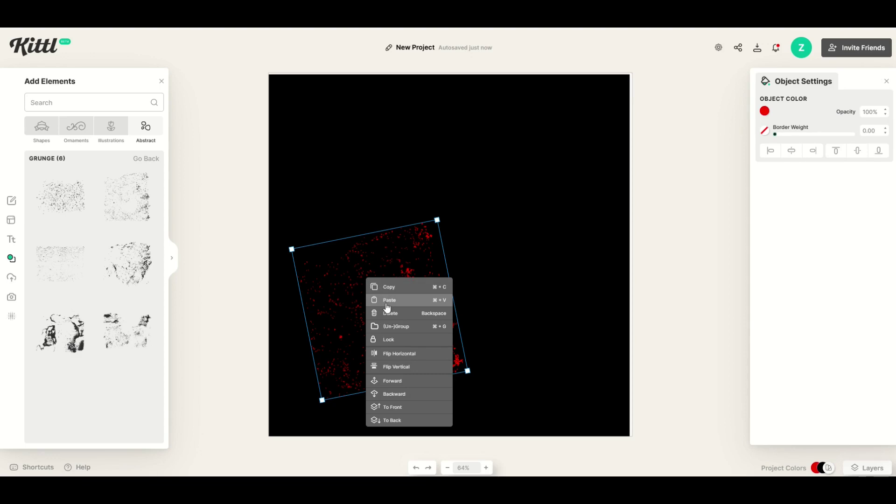
click(389, 287)
click(365, 168)
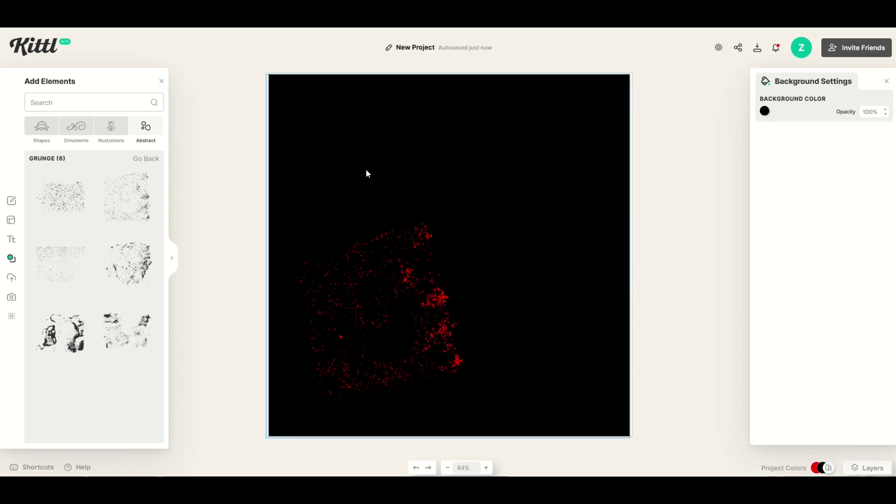
right_click(355, 131)
click(374, 160)
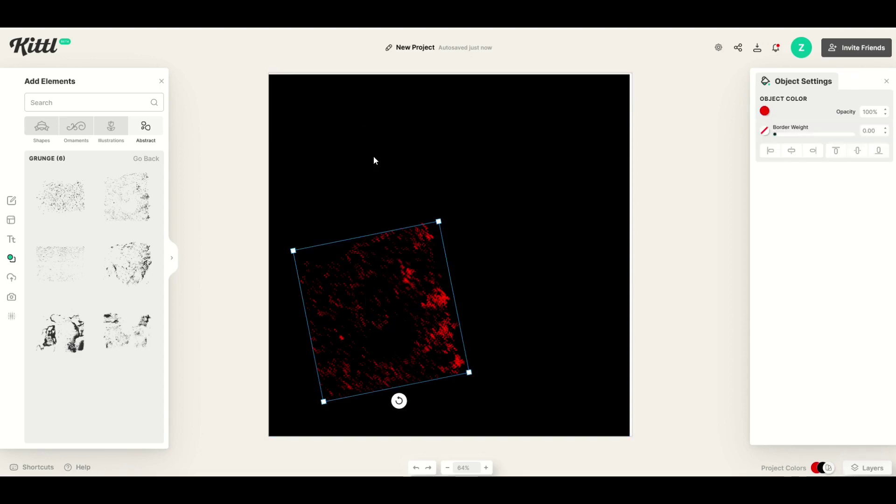
click(478, 259)
drag(419, 269, 548, 175)
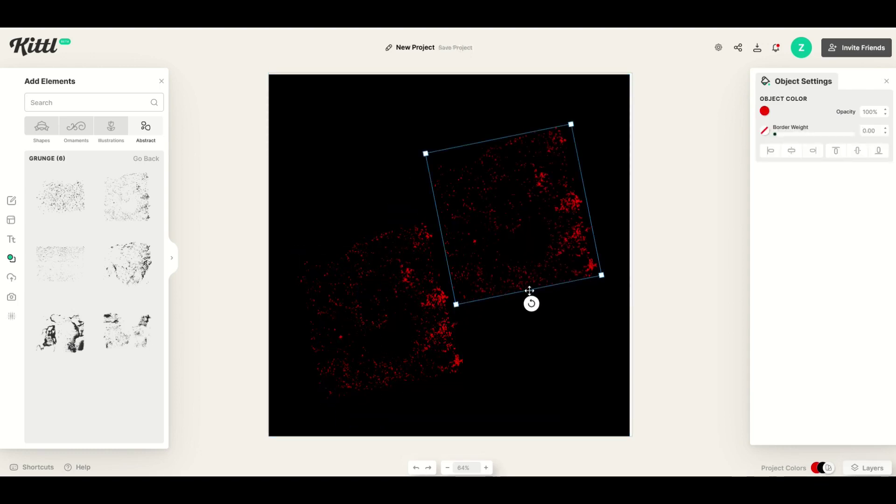
drag(530, 296, 565, 80)
click(610, 174)
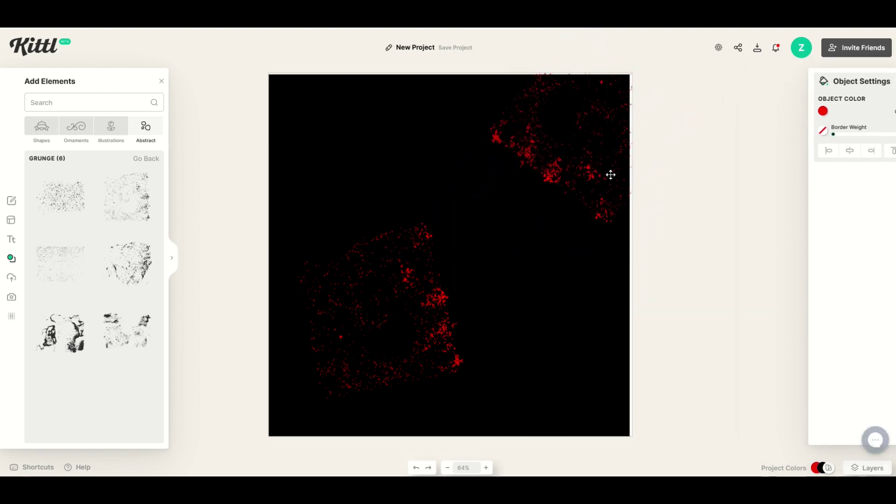
click(602, 158)
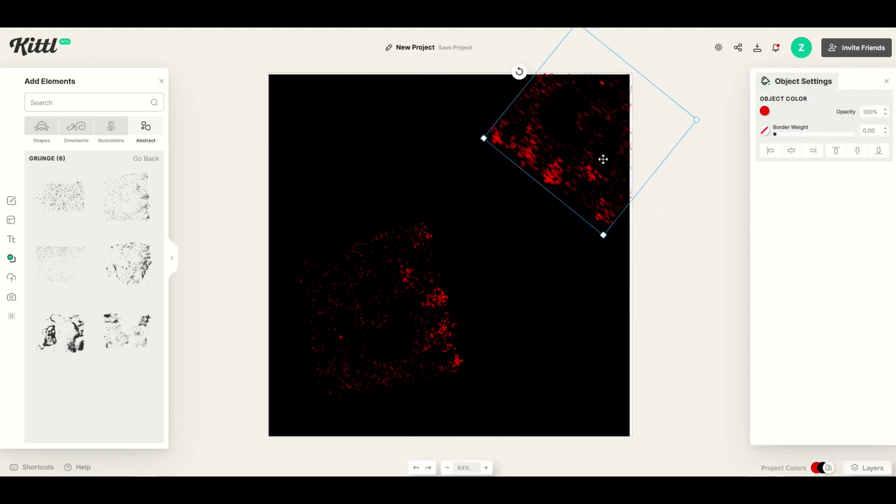
Duplicate the copy with Ctrl+D onto the canvas's right side and check the overlapping copies.
key(ctrl+d)
drag(584, 181, 558, 302)
click(239, 136)
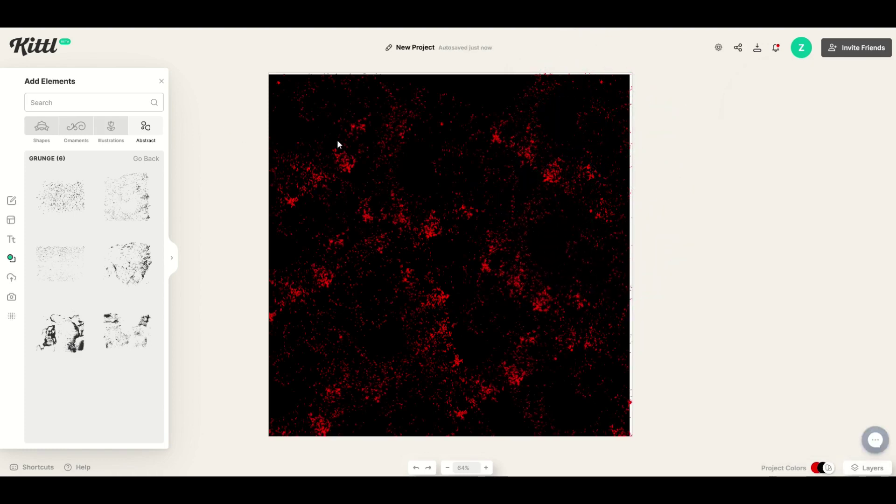
click(330, 110)
click(329, 110)
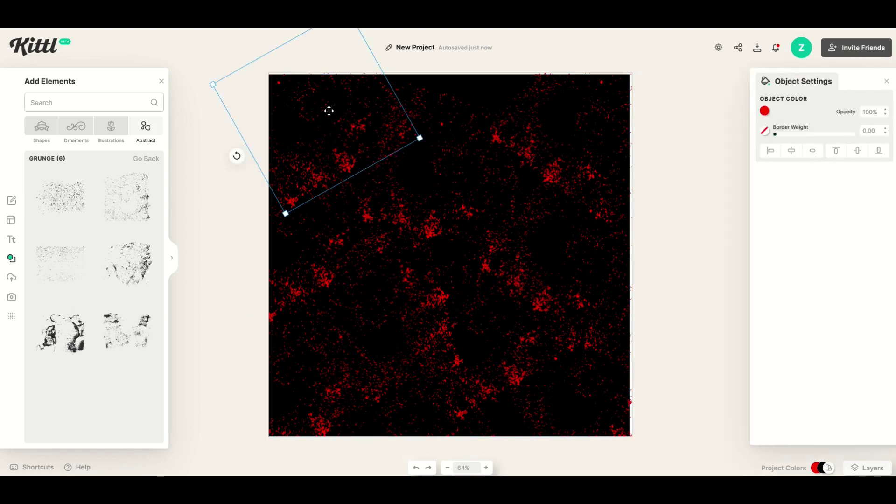
click(433, 122)
click(566, 164)
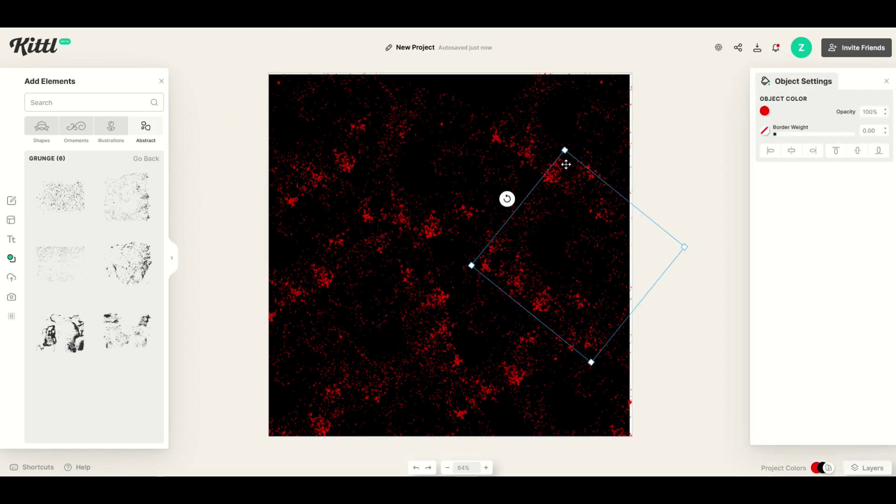
click(590, 127)
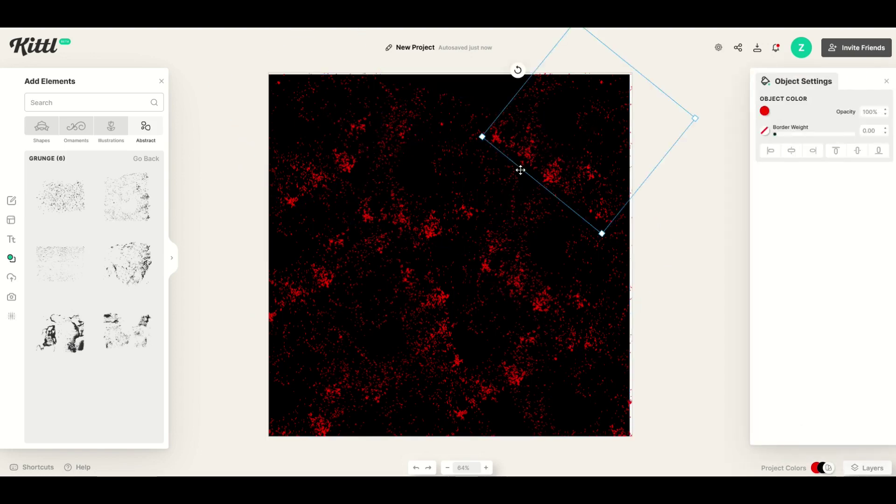
Add a blotchy grunge texture at lower left and eyedrop the existing red onto it.
click(70, 332)
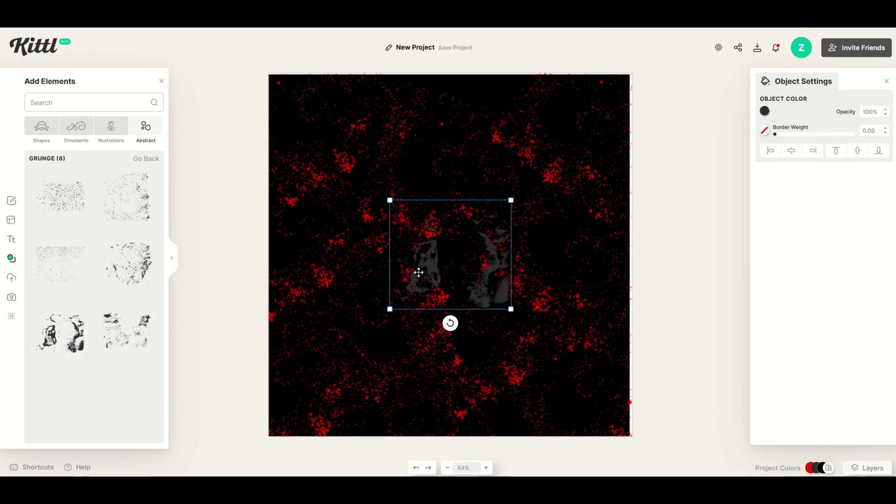
drag(419, 272, 371, 336)
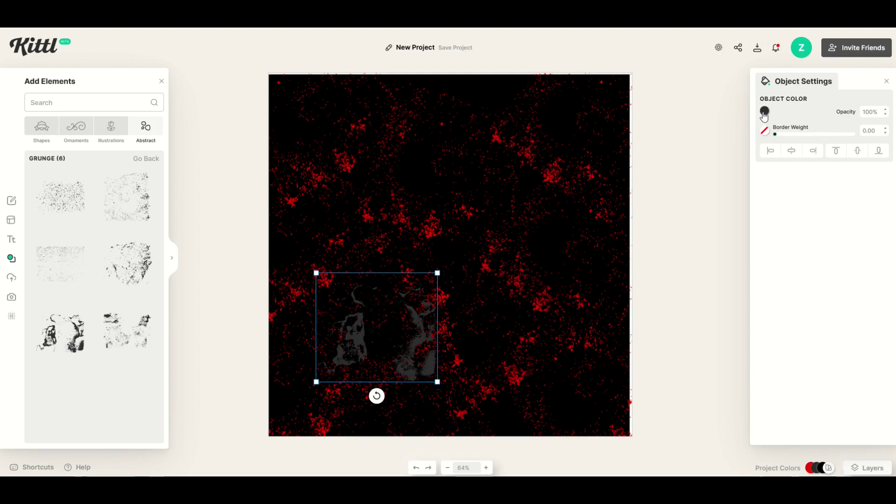
click(764, 113)
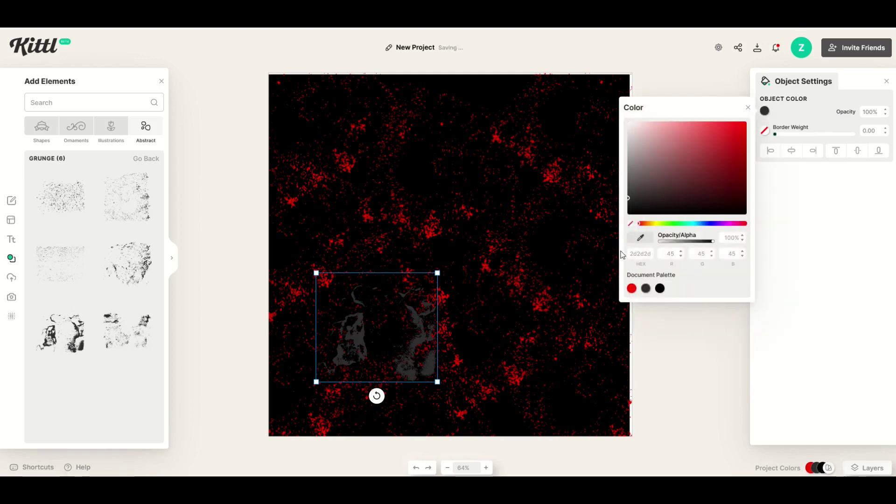
click(641, 242)
click(420, 338)
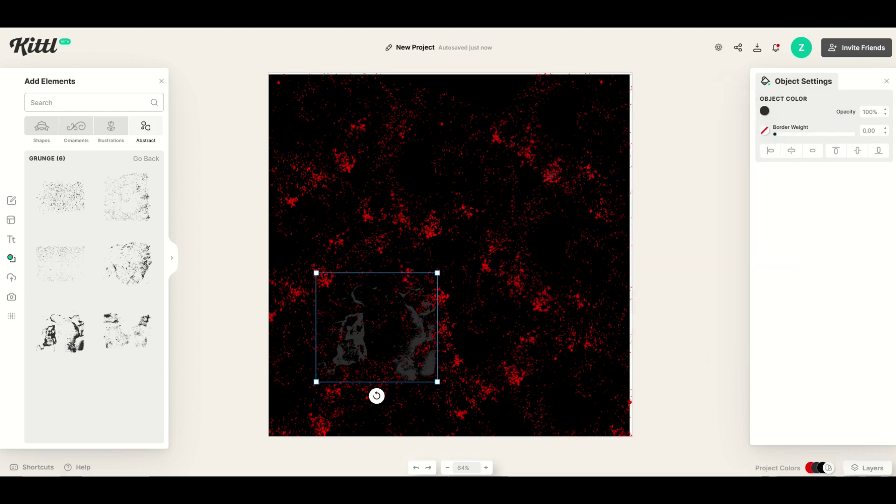
click(237, 330)
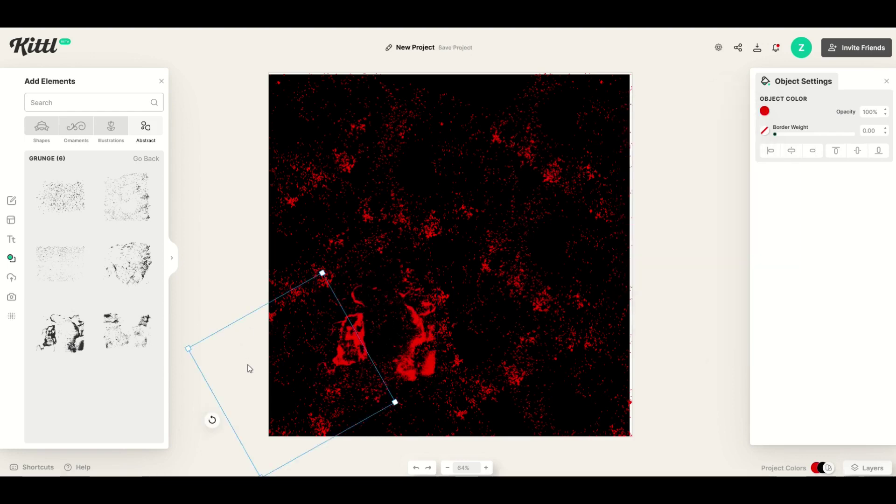
click(677, 299)
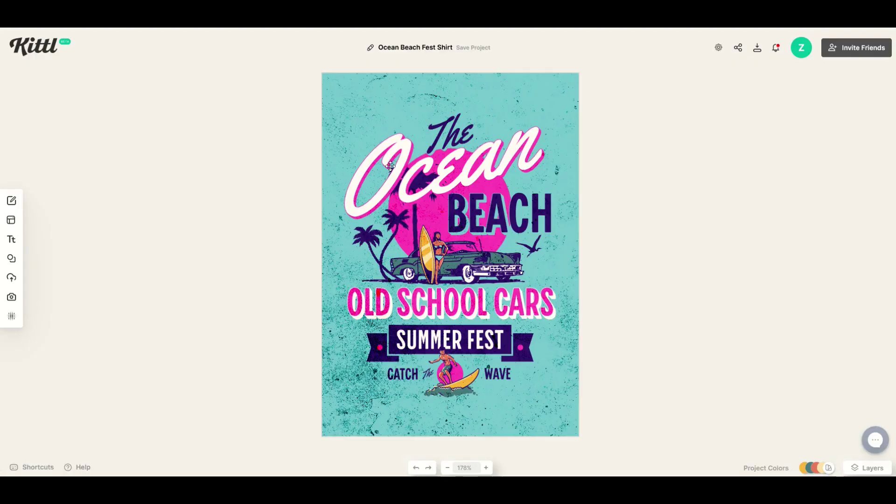
Inspect the background's grunge texture settings, then select the text, surfer girl and palm graphic.
click(334, 360)
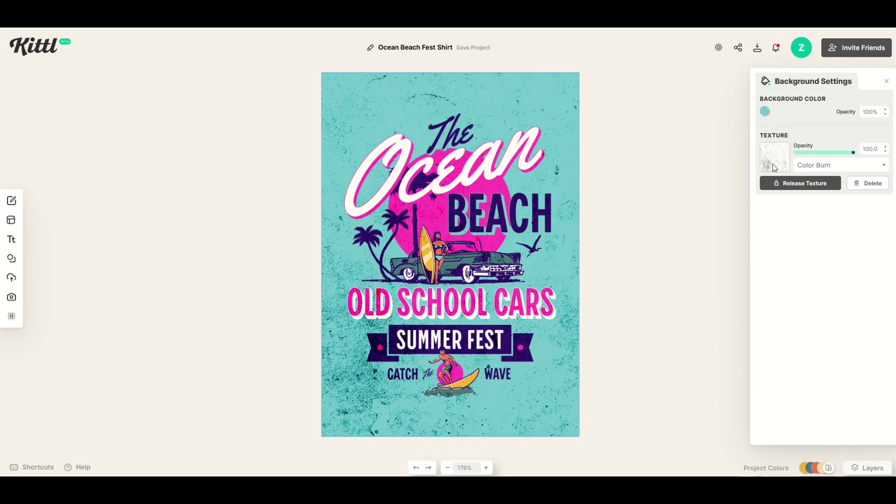
click(784, 192)
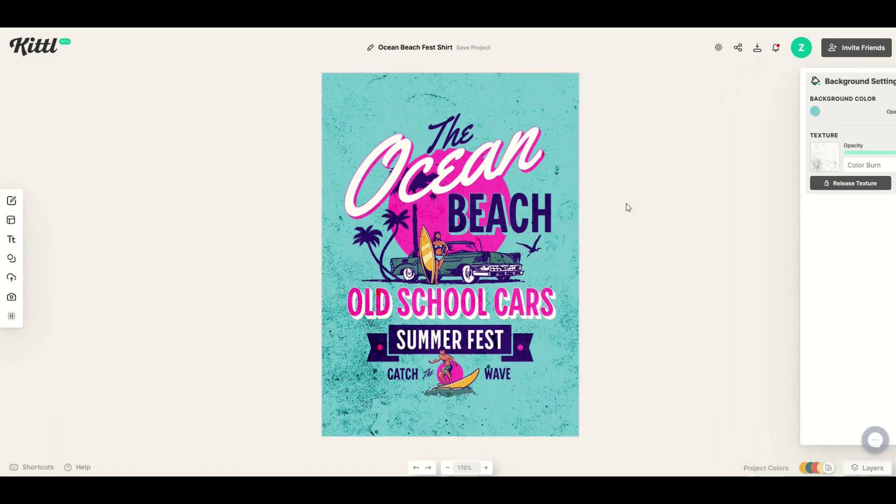
click(373, 301)
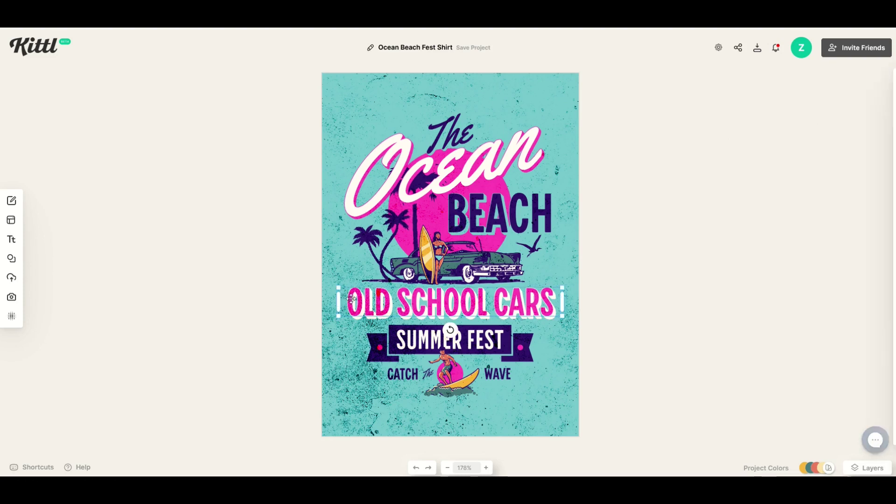
click(433, 260)
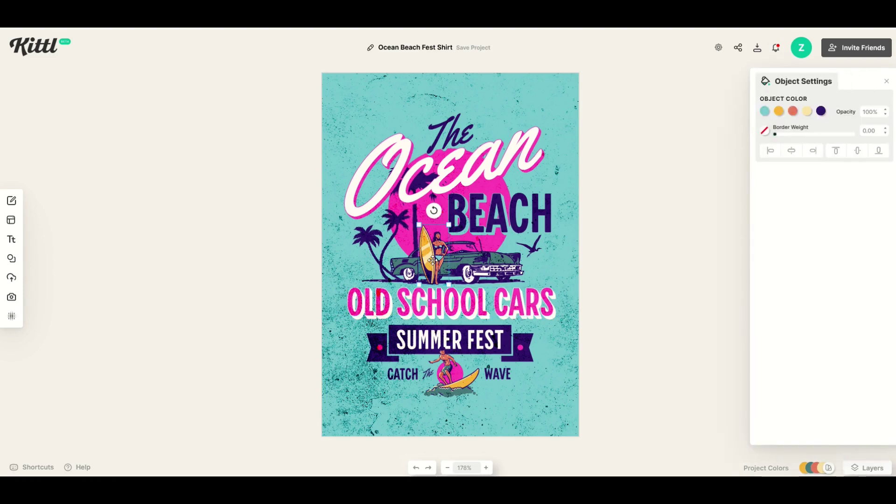
click(411, 185)
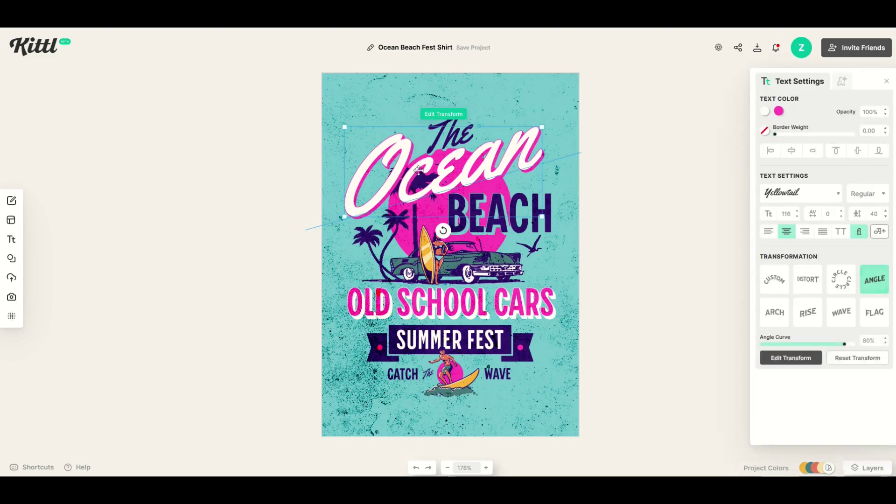
click(473, 219)
click(427, 223)
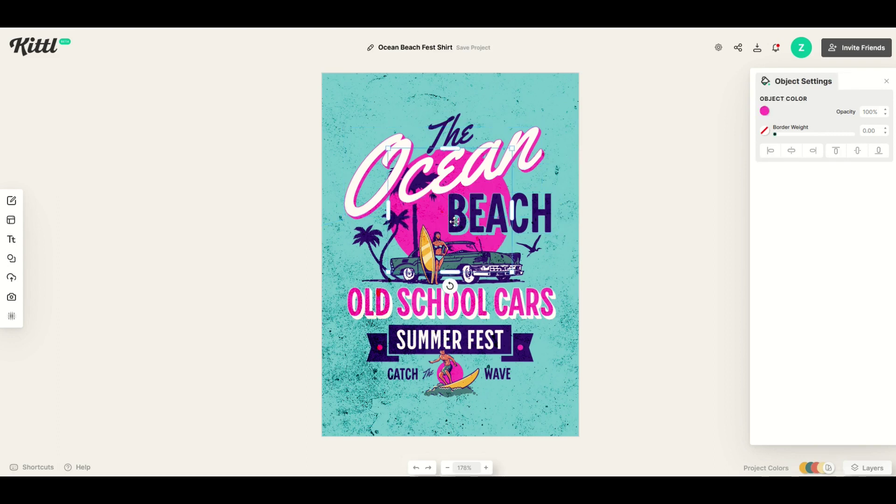
Release the background texture, try resizing, moving and deleting it, then undo to full size.
click(330, 100)
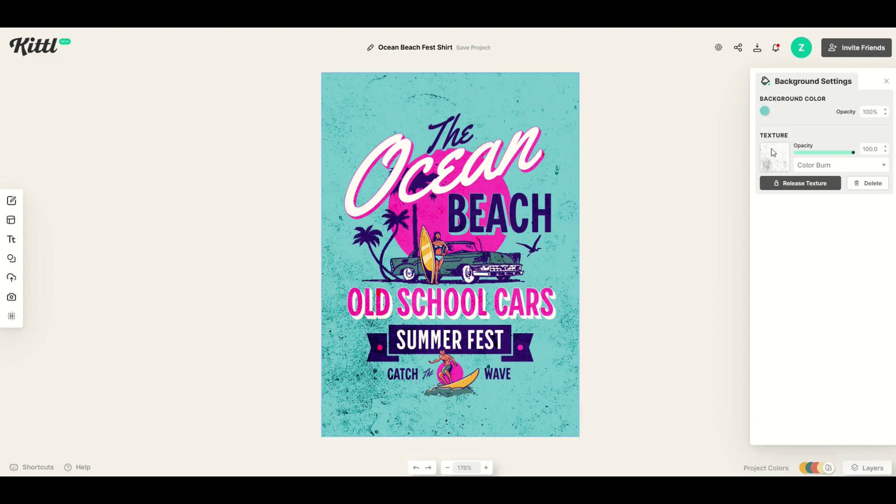
click(786, 189)
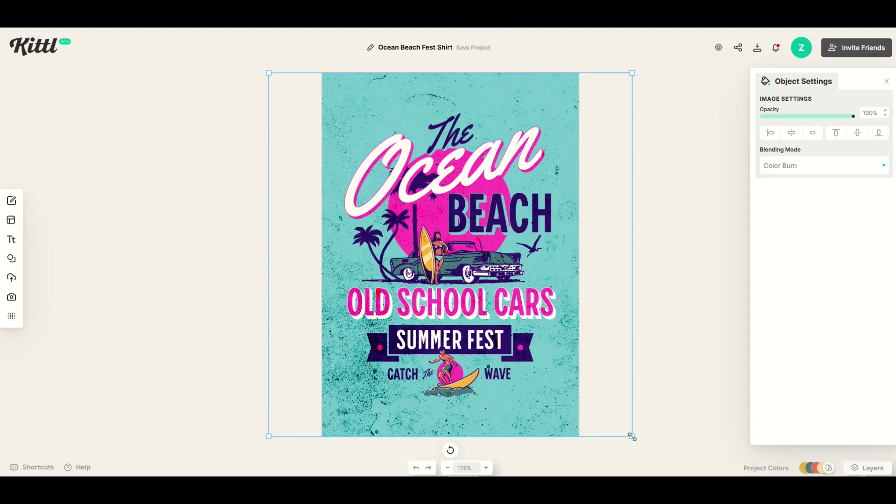
drag(632, 437, 504, 326)
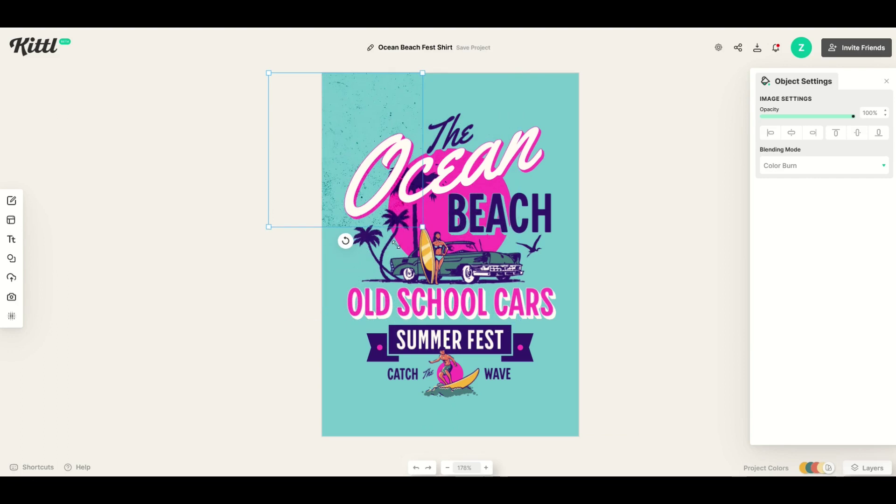
drag(396, 244, 382, 228)
mouse_move(363, 160)
mouse_down()
mouse_move(322, 142)
mouse_move(176, 205)
mouse_move(178, 225)
mouse_move(371, 149)
mouse_up()
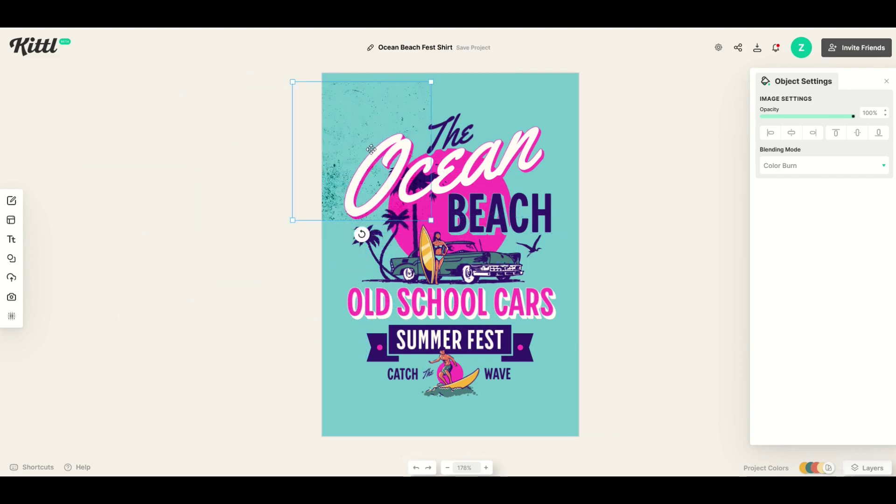
key(Delete)
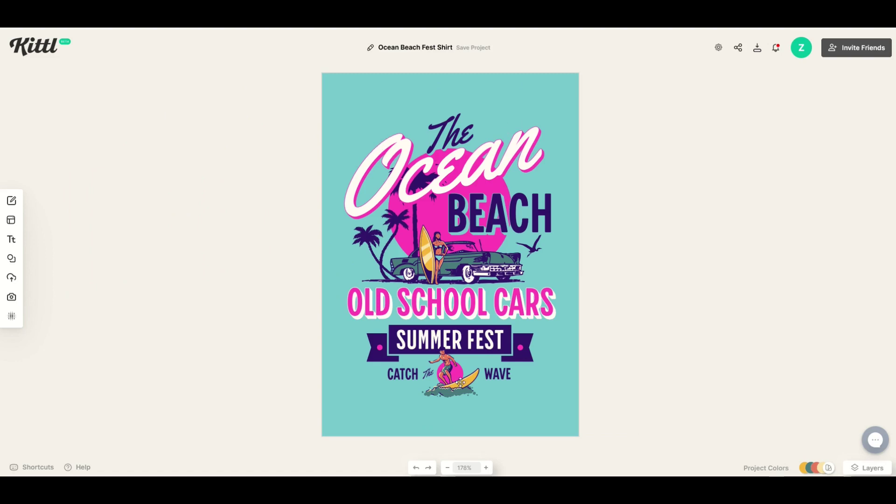
key(ctrl+z)
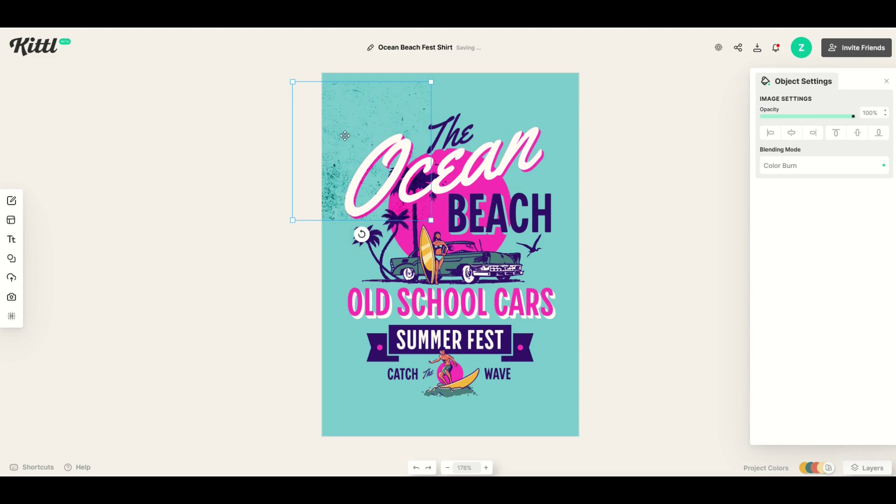
drag(342, 135, 318, 216)
key(ctrl+z)
key(ctrl+z)
key(ctrl+z)
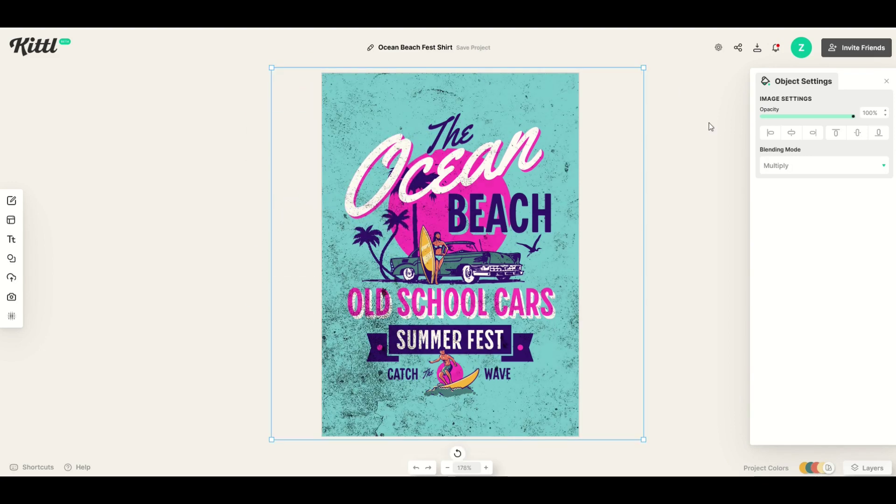
Hide the illustrationImage grunge layer in the Layers panel and deselect it.
click(857, 473)
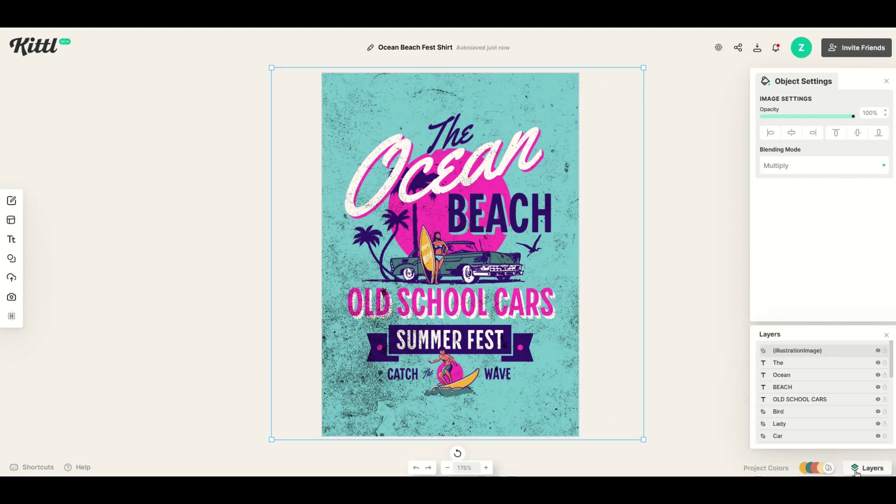
scroll(770, 368, down, 5)
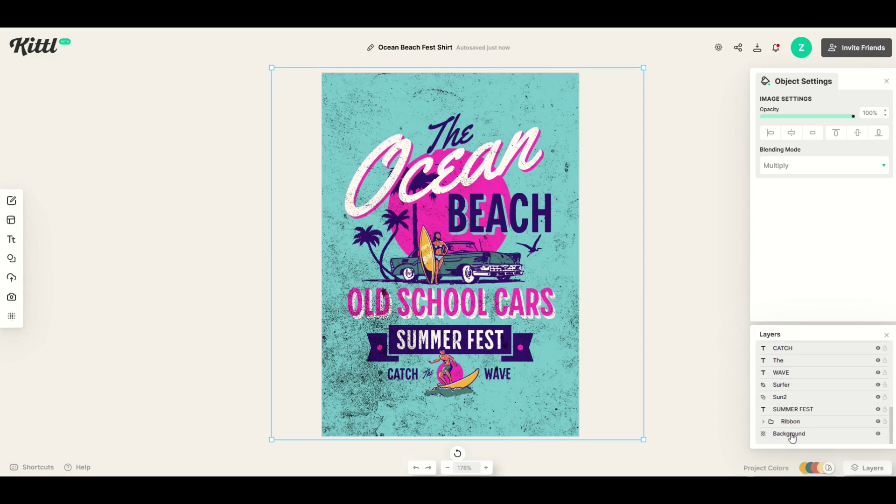
scroll(791, 433, up, 5)
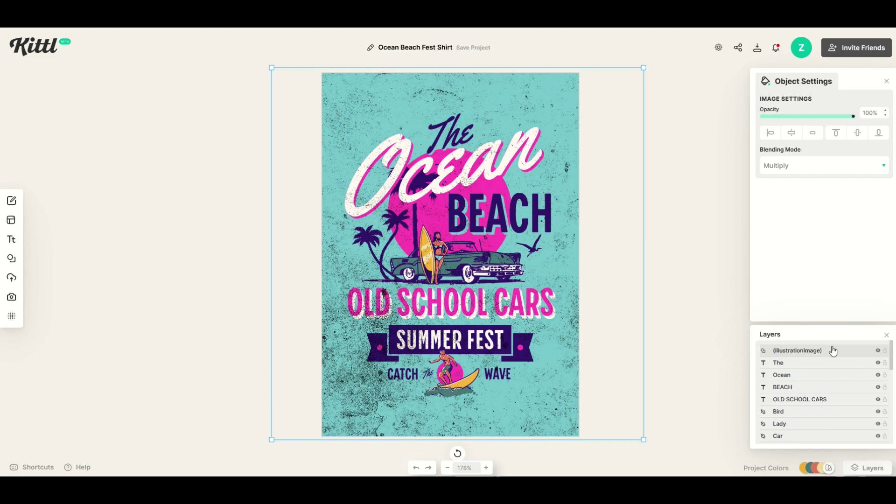
click(878, 352)
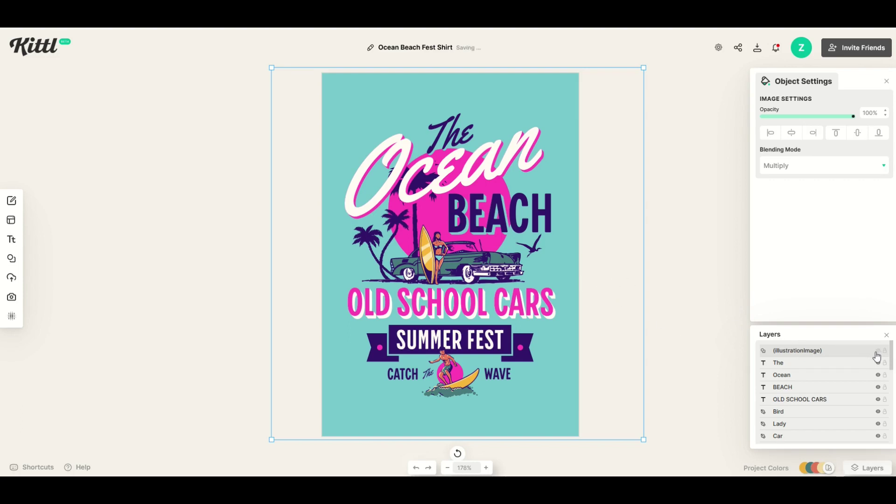
click(721, 319)
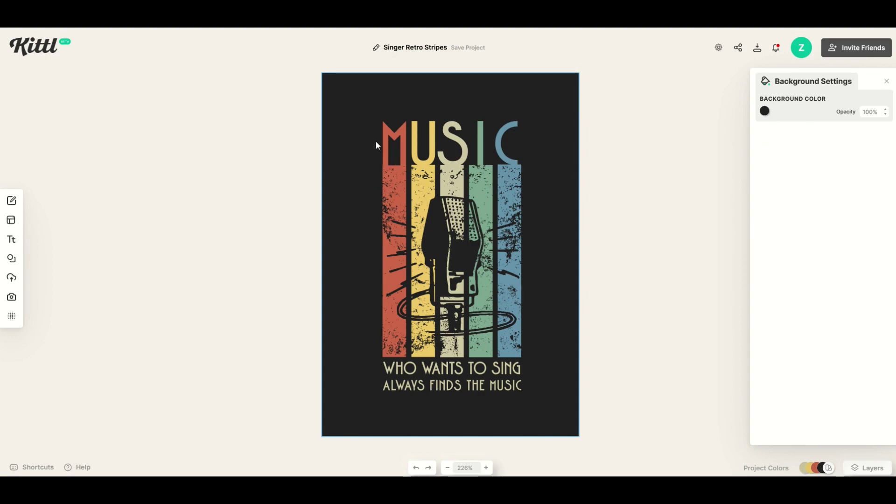
Delete the M, U, S, I and C letters of MUSIC.
click(386, 142)
key(Delete)
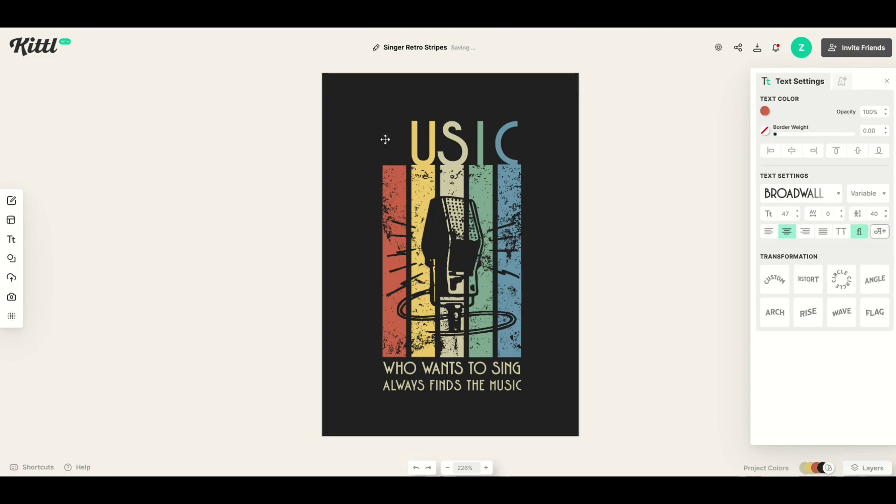
click(424, 146)
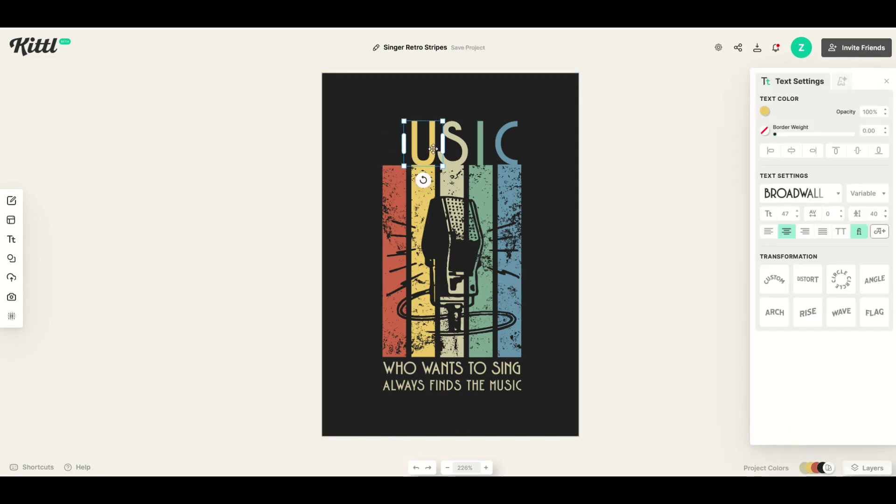
key(Delete)
click(438, 146)
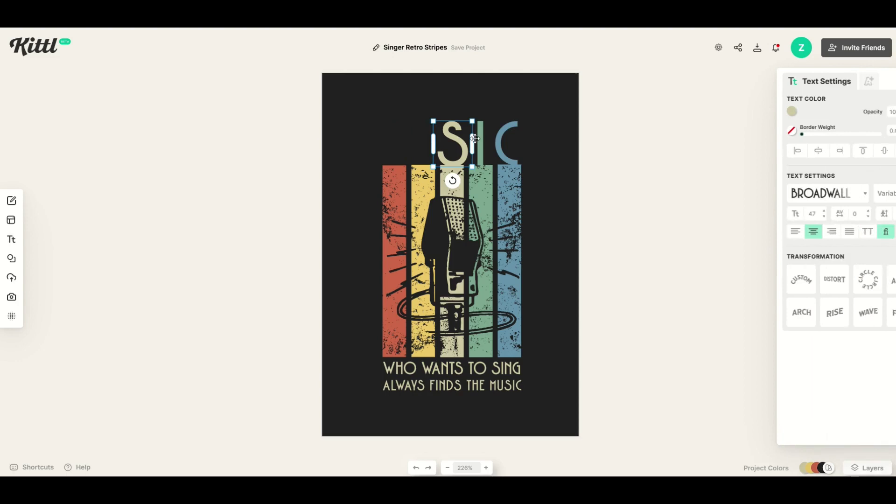
key(Delete)
click(496, 139)
key(Delete)
click(508, 140)
key(Delete)
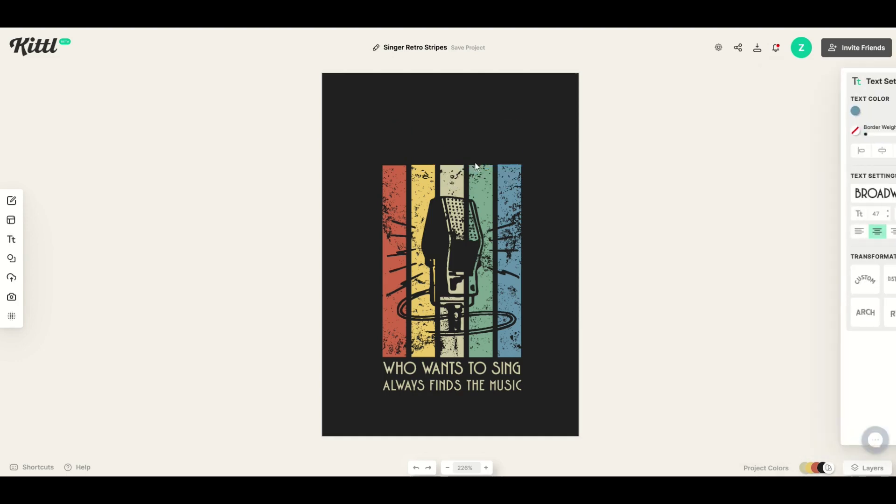
Delete the microphone, the WHO WANTS TO SING and ALWAYS FINDS THE MUSIC lines, and the stripes.
click(448, 228)
drag(447, 228, 396, 232)
key(Delete)
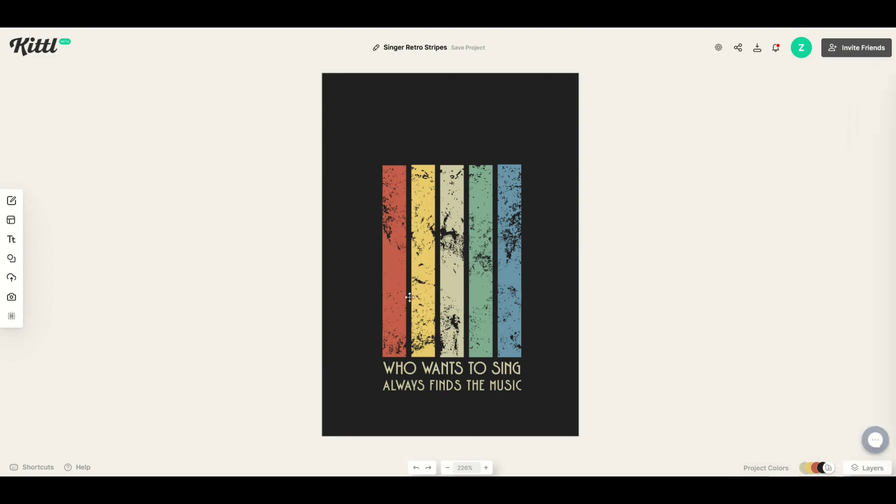
click(410, 369)
key(Delete)
click(413, 385)
key(Delete)
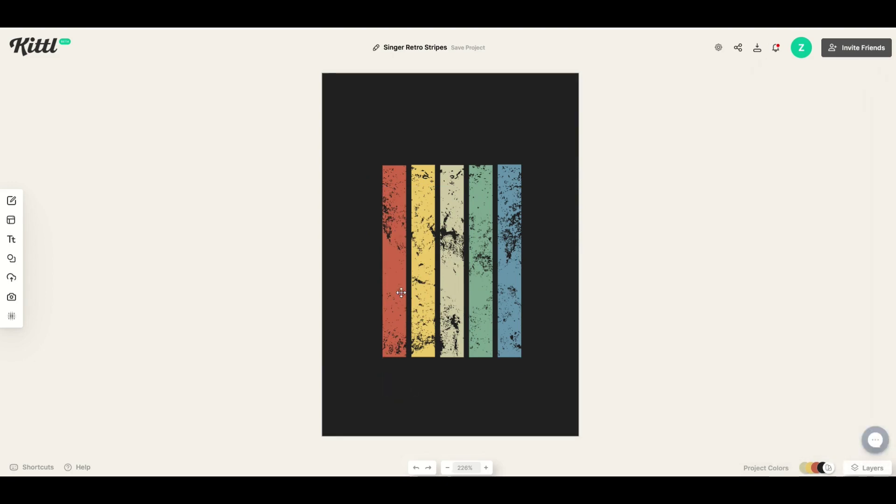
drag(389, 268, 361, 256)
key(Delete)
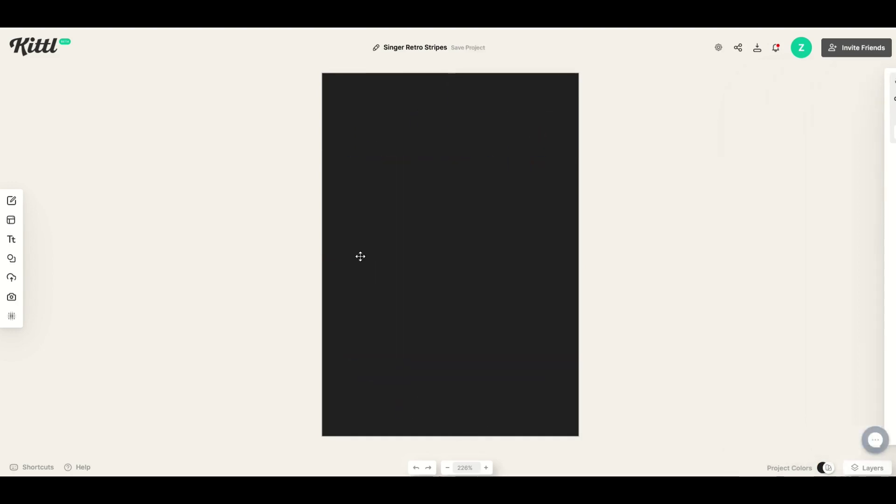
Set the page background to white (ffffff), revealing the central black grunge texture.
click(399, 101)
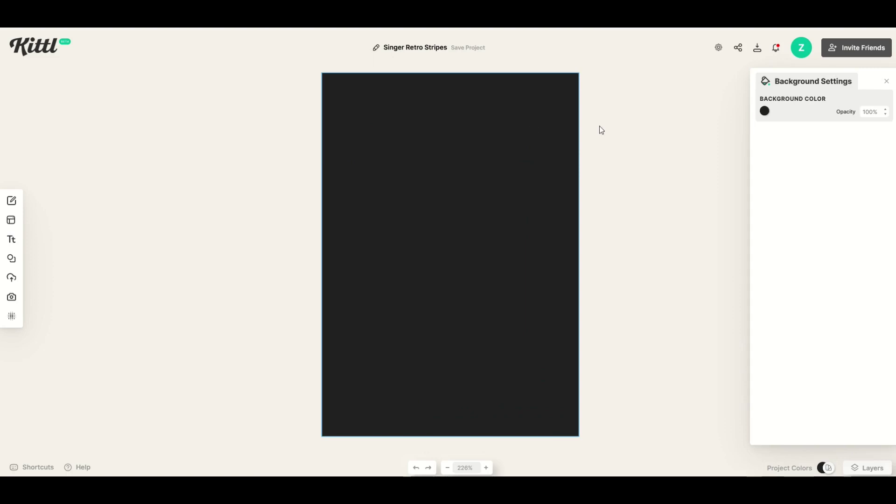
click(765, 112)
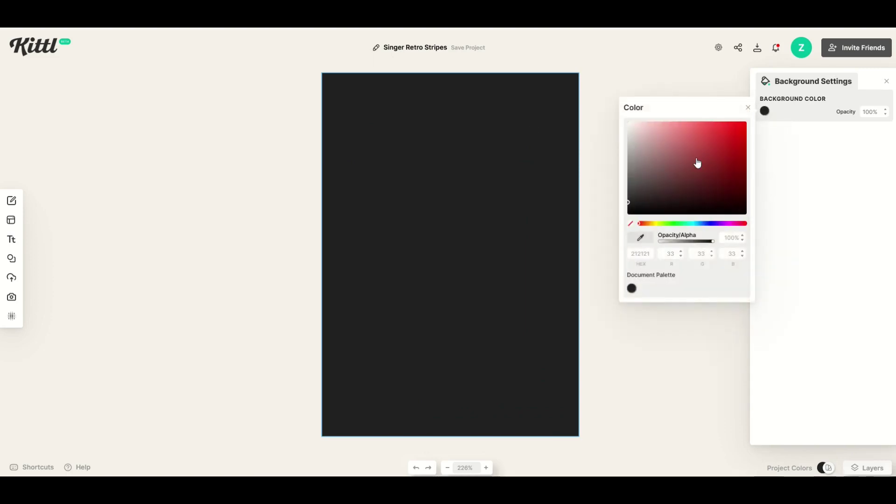
drag(697, 163, 602, 134)
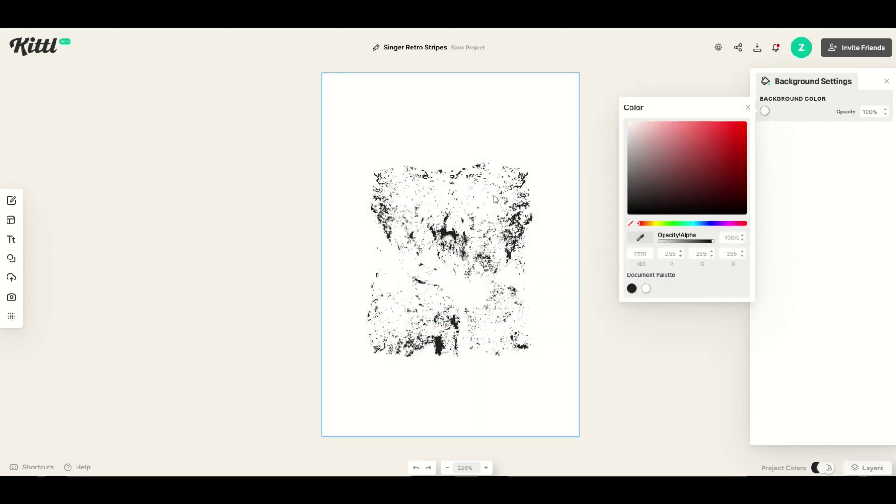
click(662, 210)
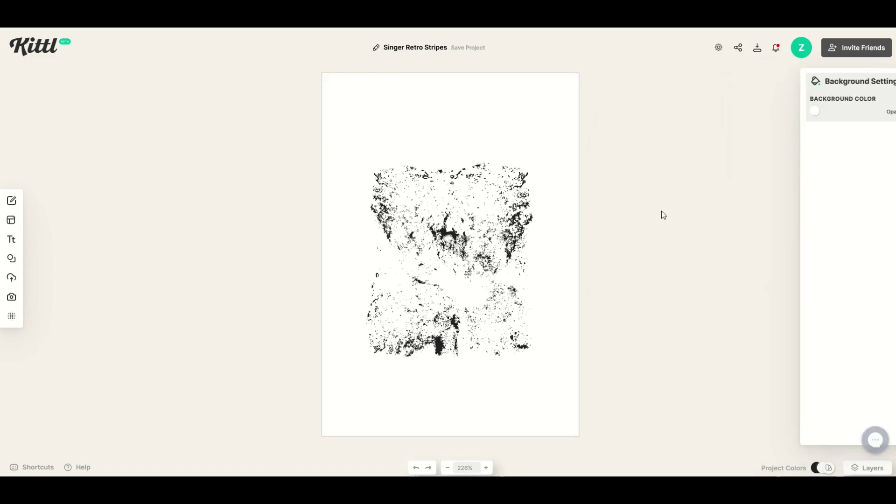
click(405, 156)
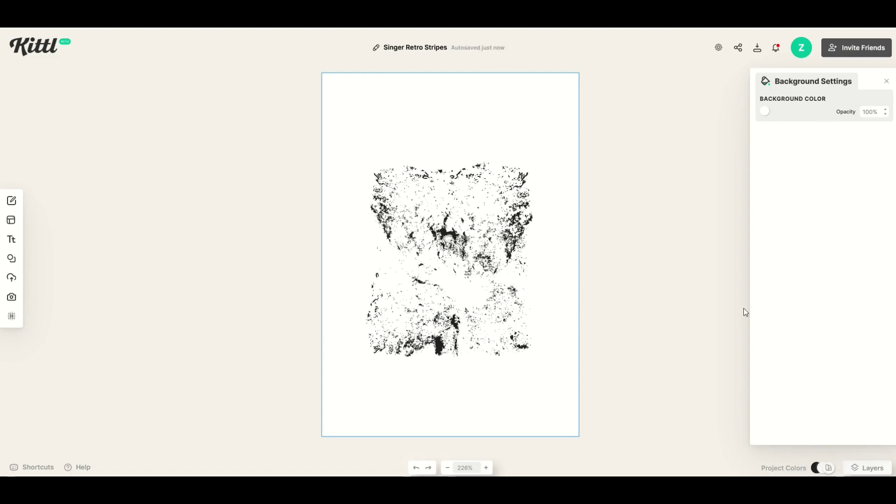
Reveal the layer list and unlock the Grunge Effect group.
click(849, 465)
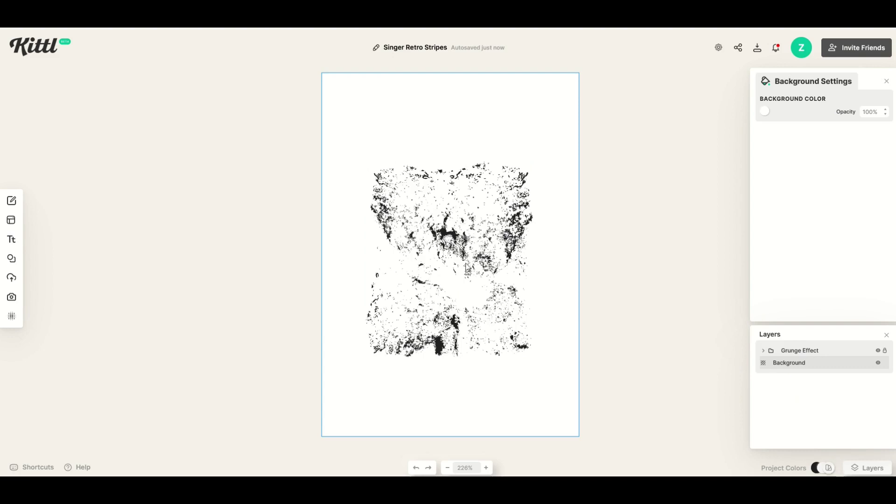
click(884, 352)
Shift the Grunge Effect group slightly, then pull the bottom-left and middle-right pieces apart.
click(886, 354)
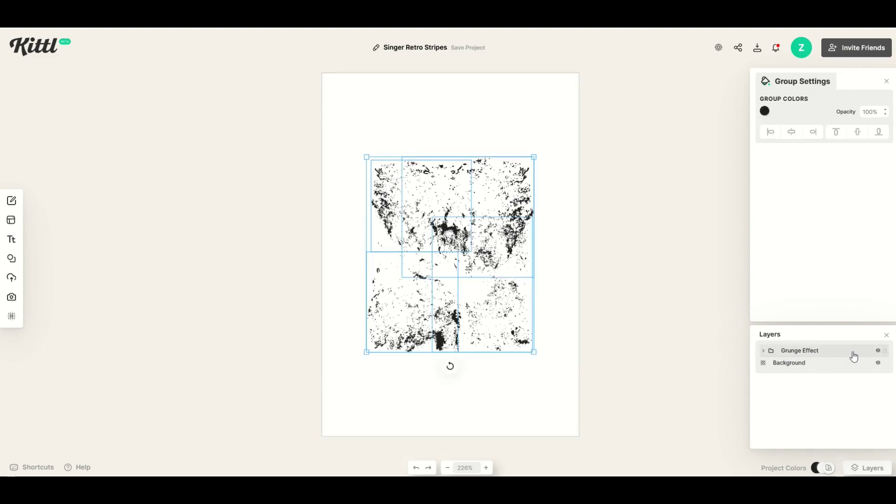
drag(498, 251, 474, 258)
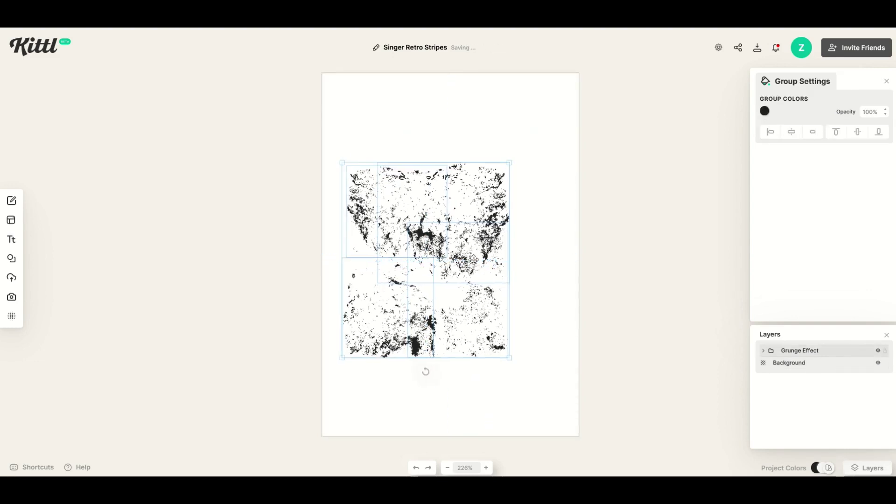
double_click(382, 308)
drag(378, 320, 362, 379)
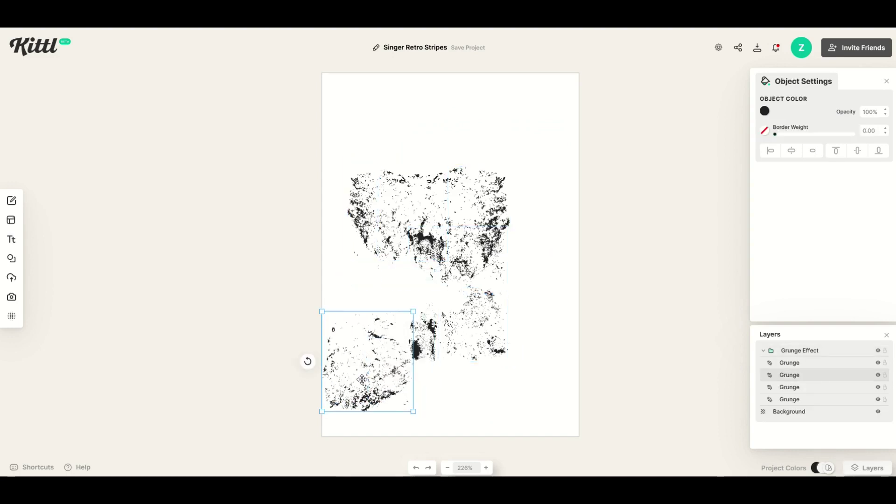
click(470, 321)
drag(459, 272, 524, 353)
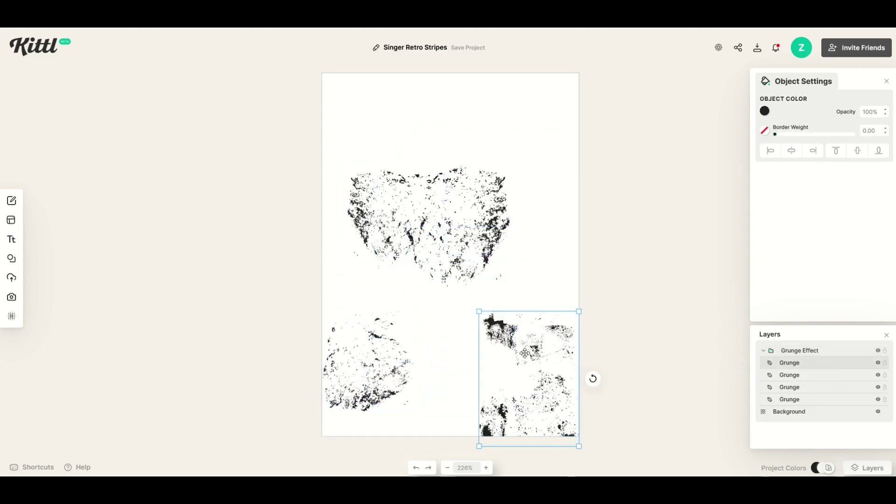
Spread the top, top-left, top-right and bottom Grunge pieces into new positions.
click(465, 261)
drag(458, 244, 546, 218)
drag(399, 213, 390, 184)
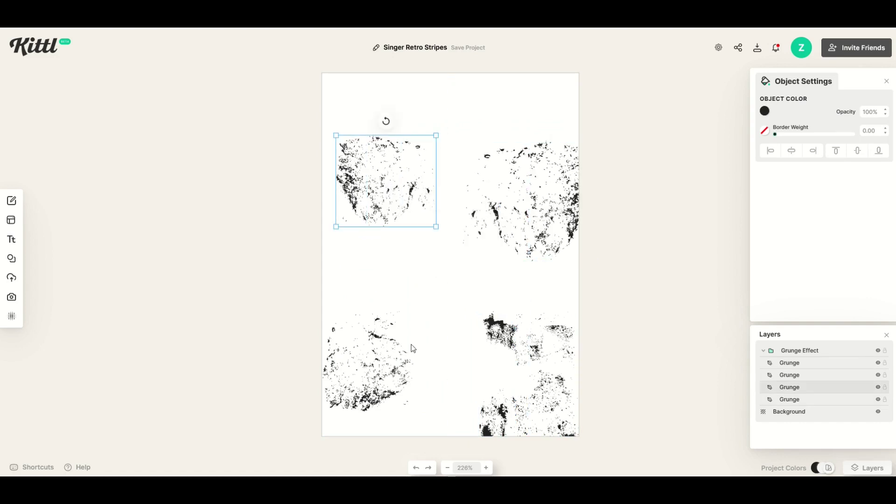
drag(520, 229, 494, 258)
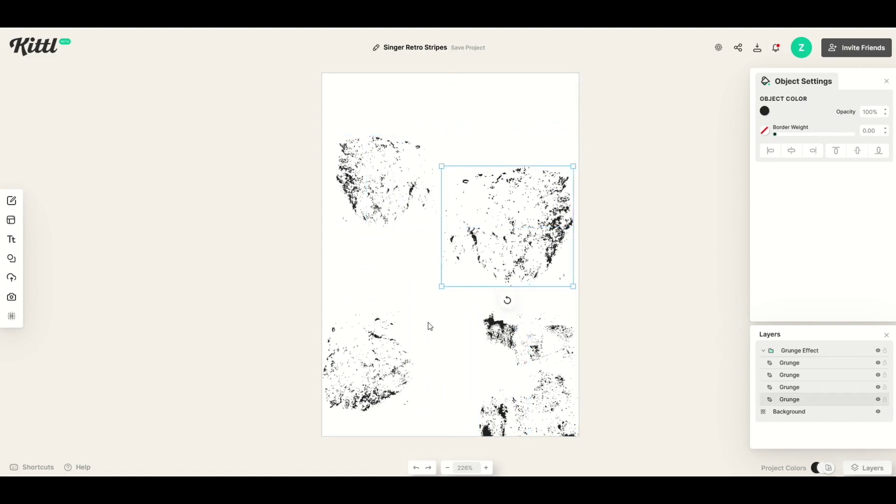
drag(387, 338, 393, 325)
drag(518, 381, 495, 358)
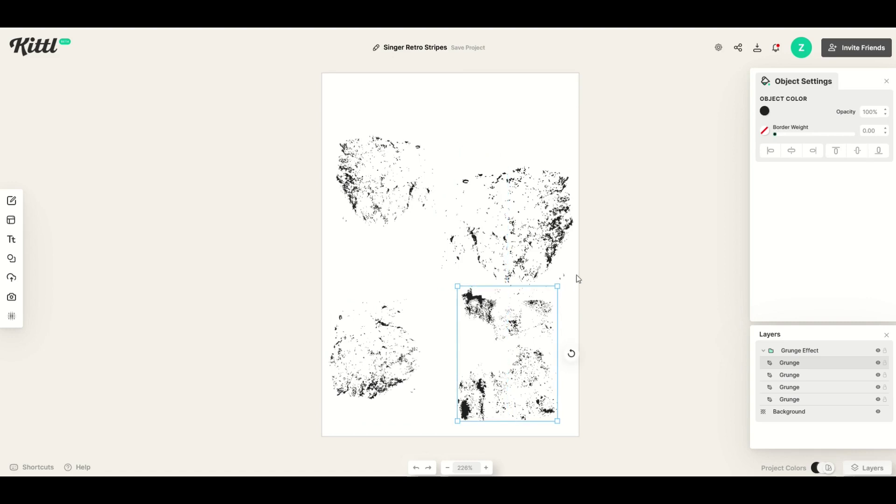
click(392, 343)
key(Escape)
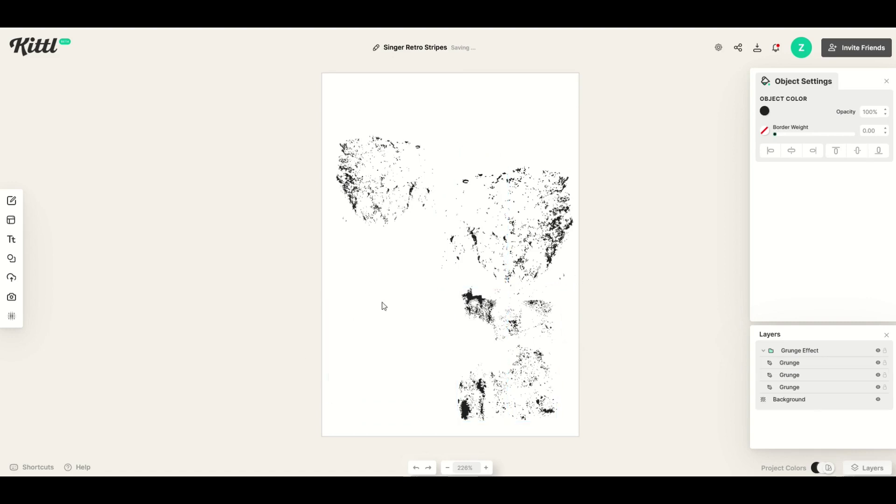
Delete the group, undo back to the original arrangement, and relock Grunge Effect.
key(ctrl+a)
key(Delete)
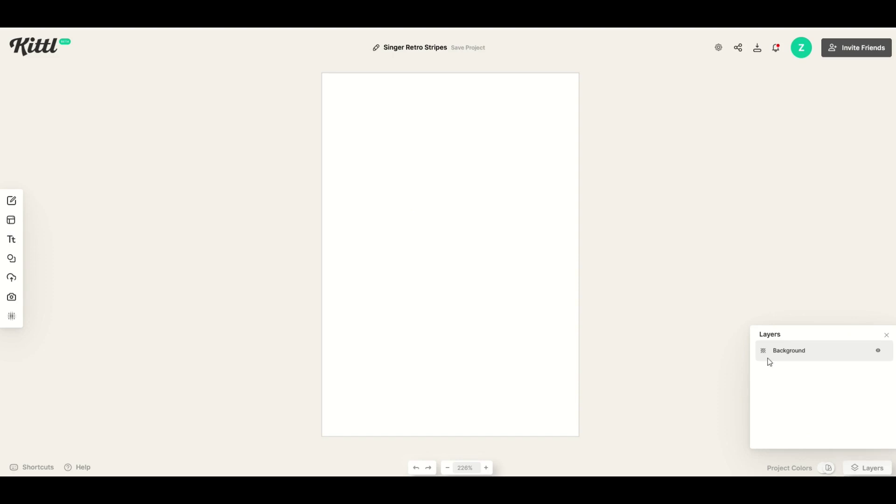
key(ctrl+z)
key(ctrl+z)
key(ctrl+z)
key(ctrl+z)
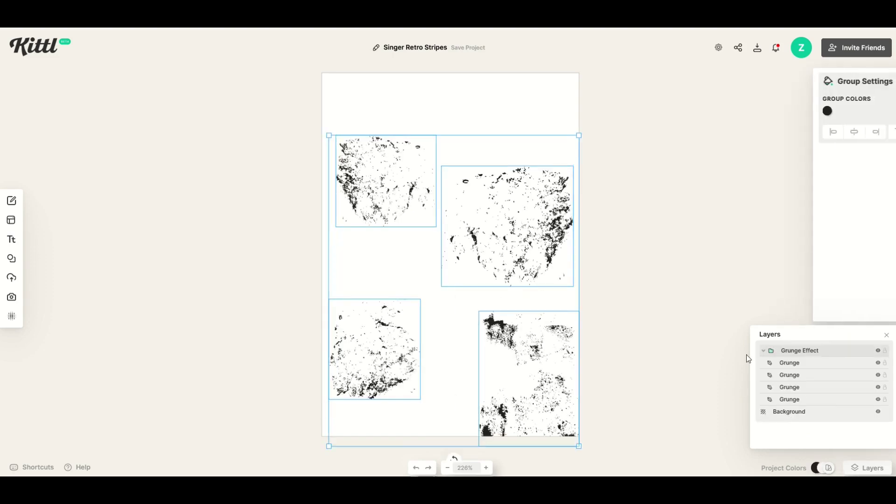
key(ctrl+z)
key(ctrl+z)
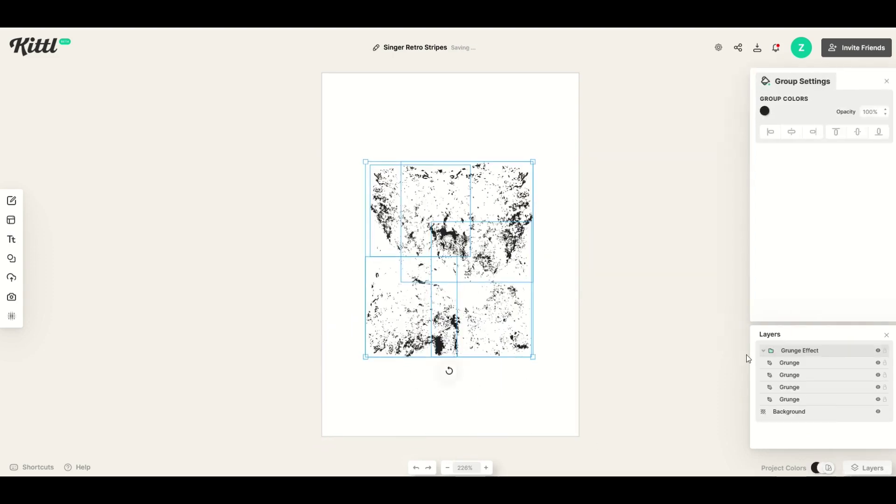
click(886, 350)
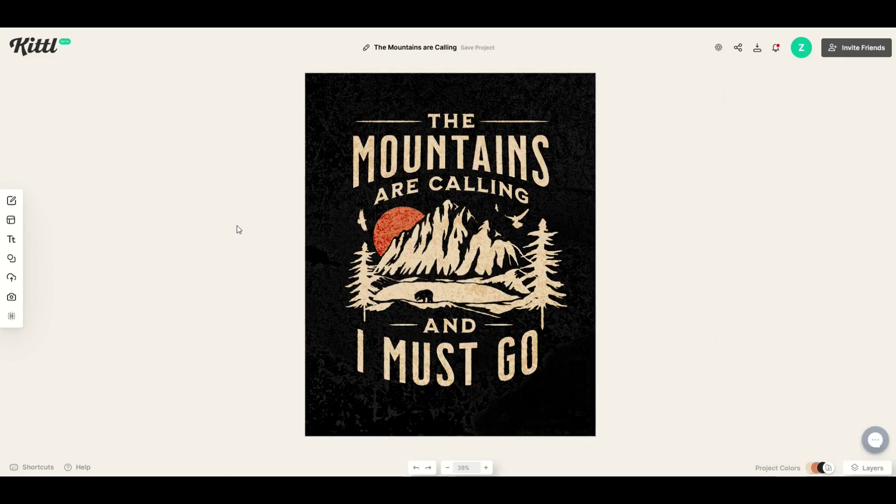
Show the background's Color Burn texture at 100 opacity, then open the Add Elements panel.
click(348, 198)
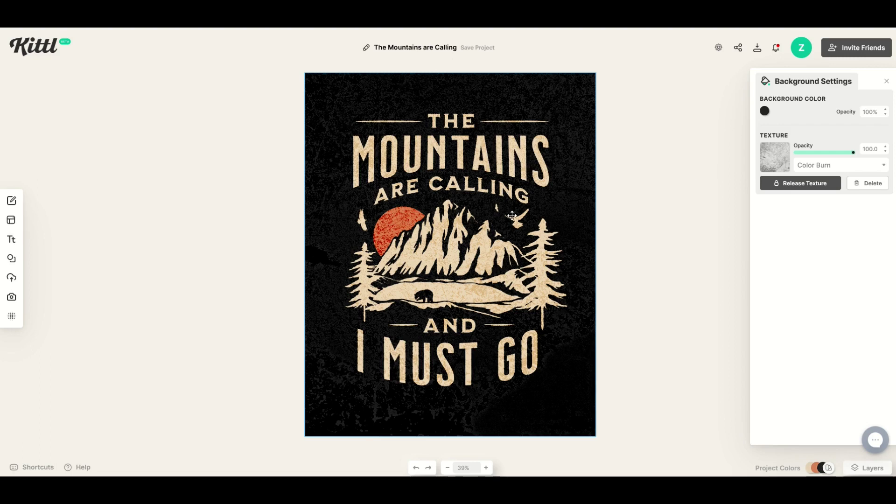
click(18, 261)
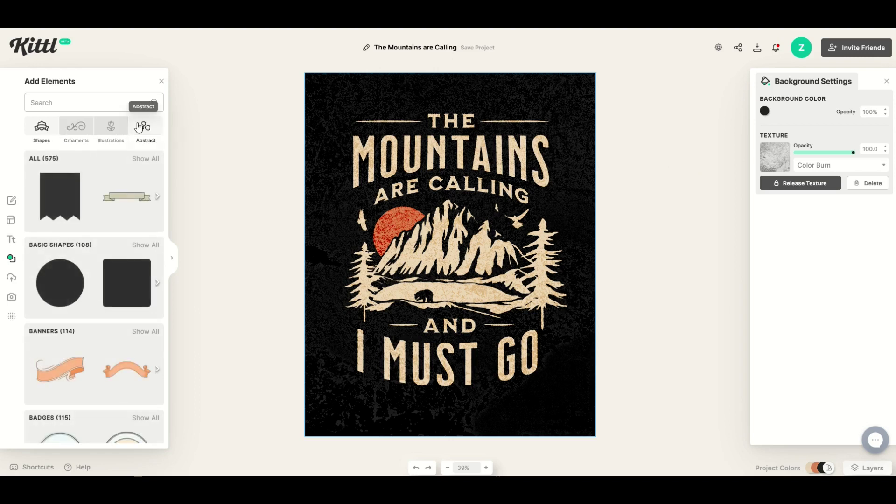